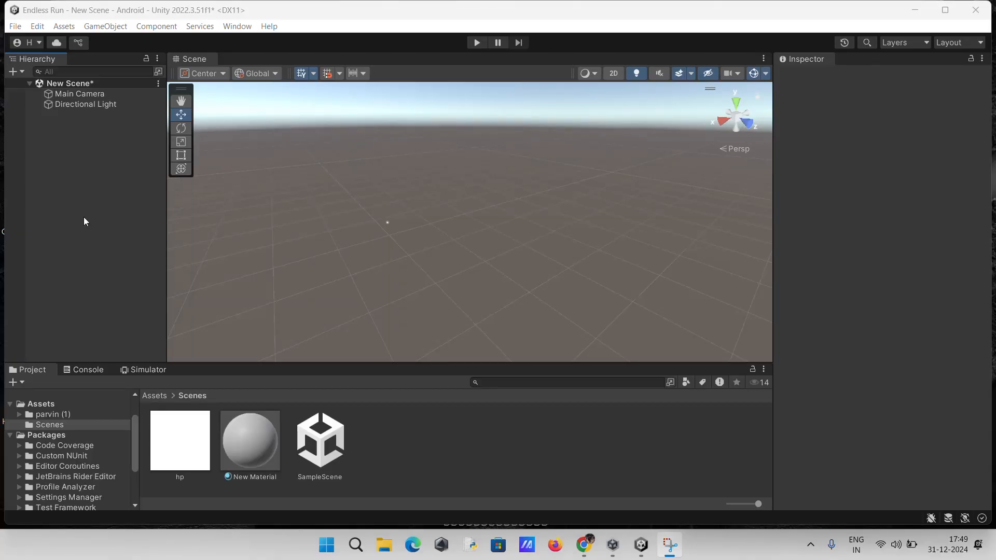
Step: Add a Particle System effect to the scene and set its X rotation to 90
right_click(76, 203)
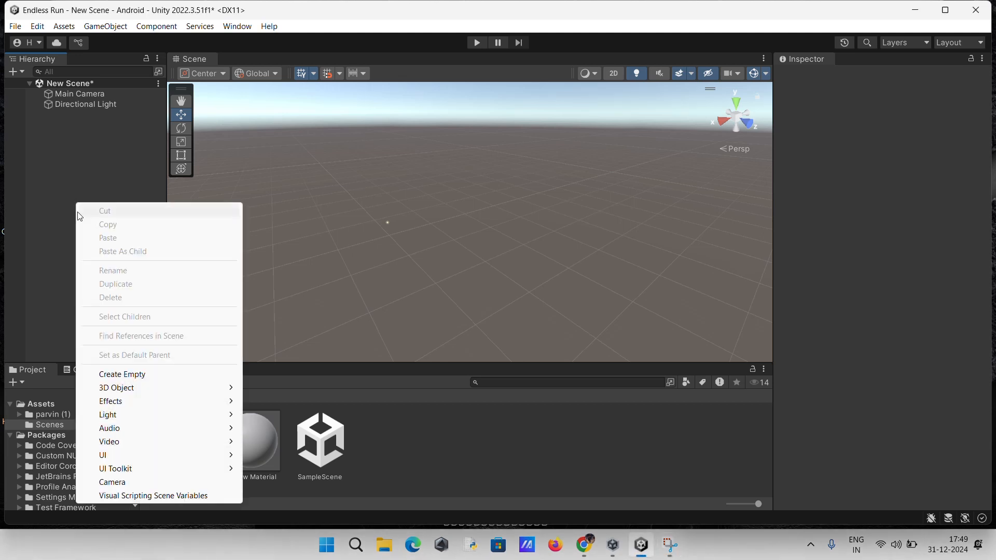
mouse_move(114, 405)
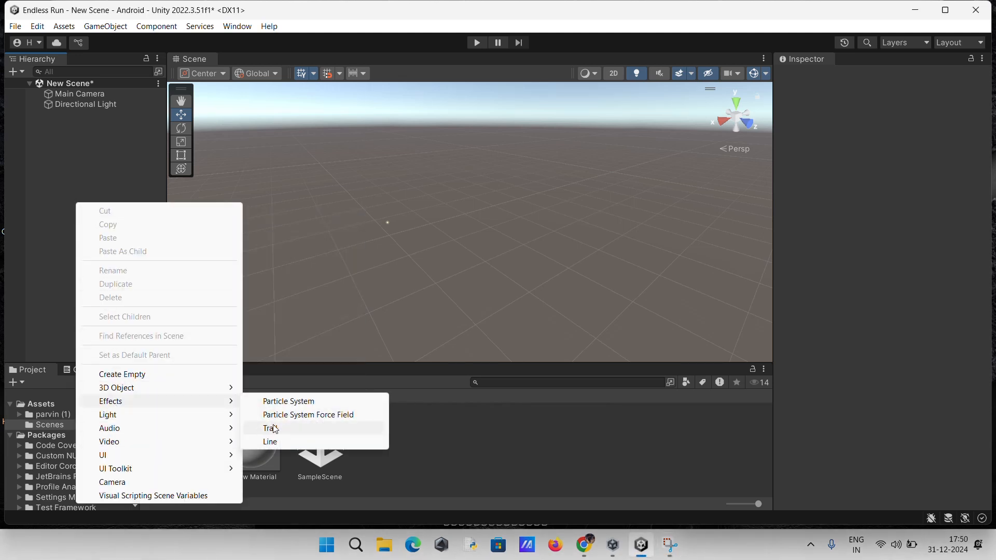
left_click(294, 403)
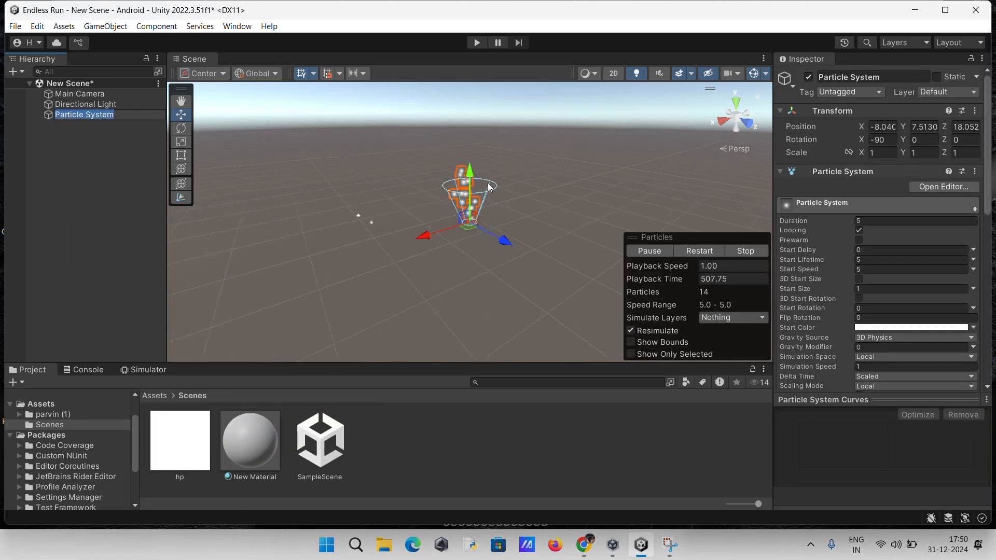
middle_click_drag(525, 203, 519, 280)
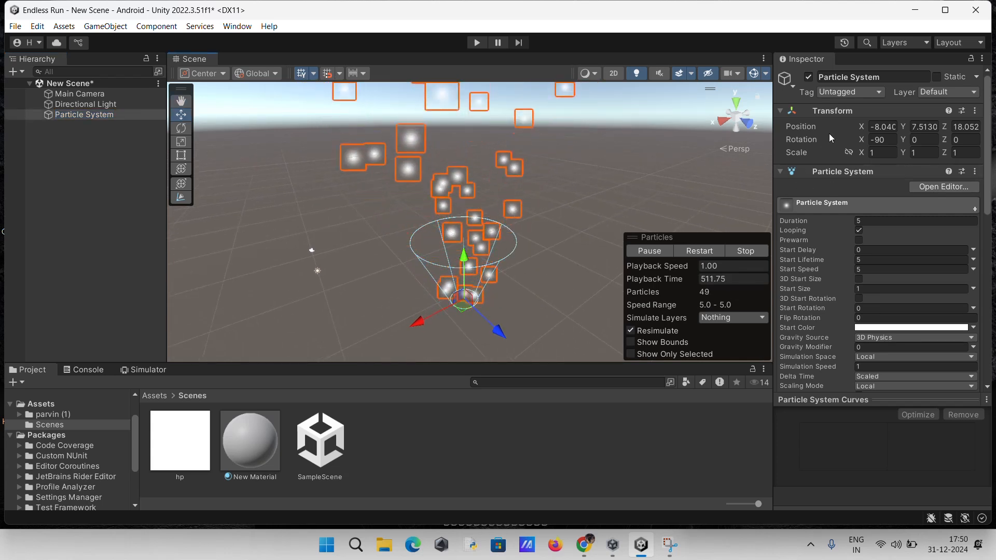
left_click(870, 140)
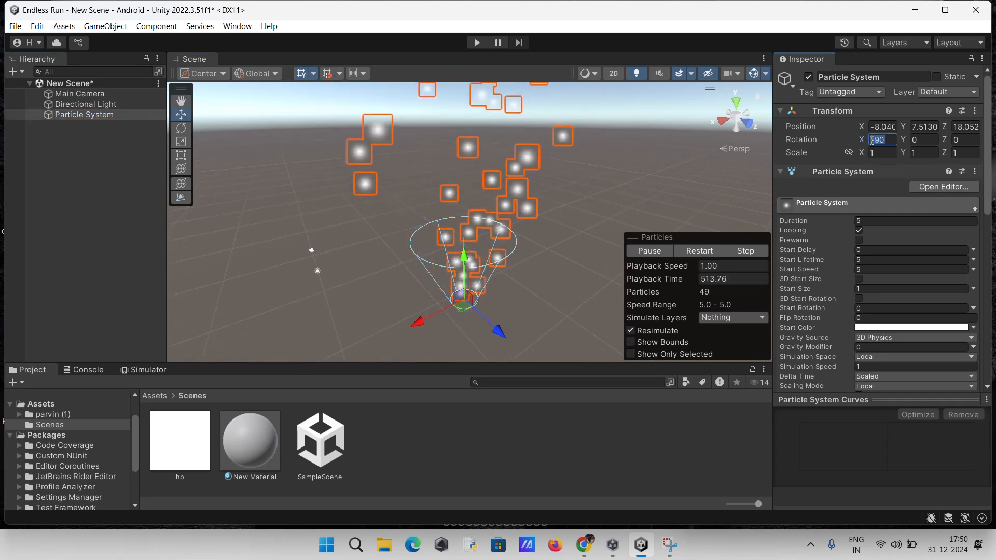
type("00")
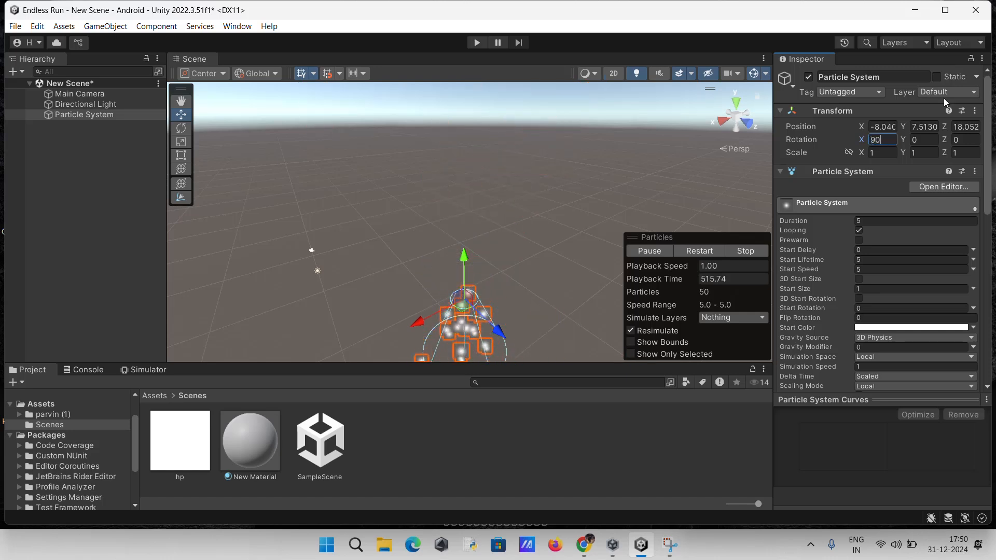
Step: Using the device simulator as preview, move the particle system up into the camera's view, to about X -0.67, Y 15.15
left_click(160, 372)
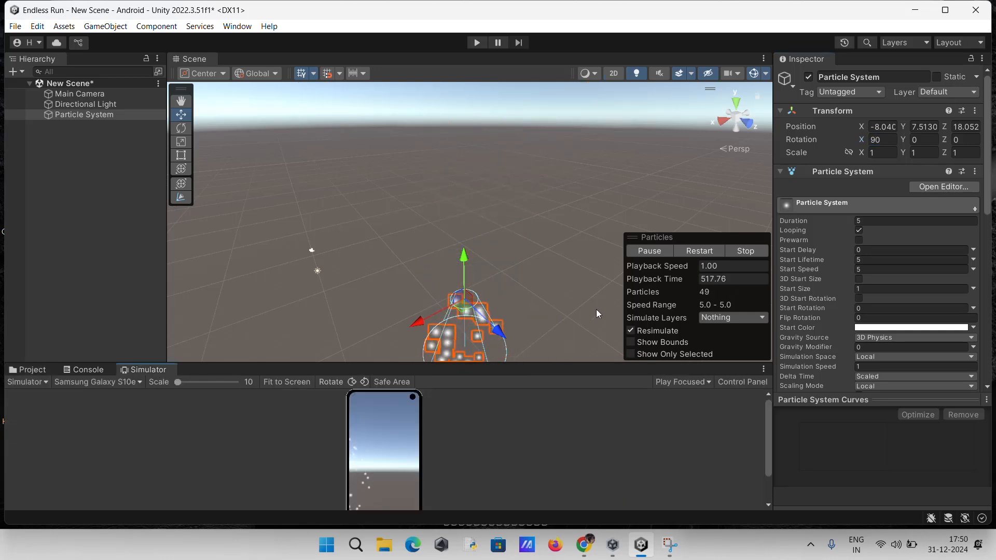
left_click_drag(428, 309, 374, 174)
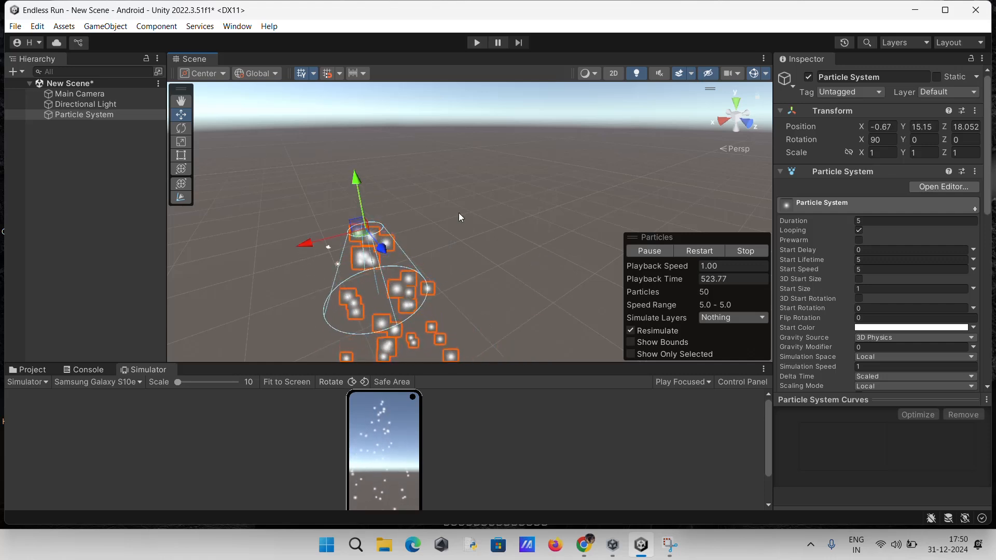
middle_click_drag(472, 201, 497, 177)
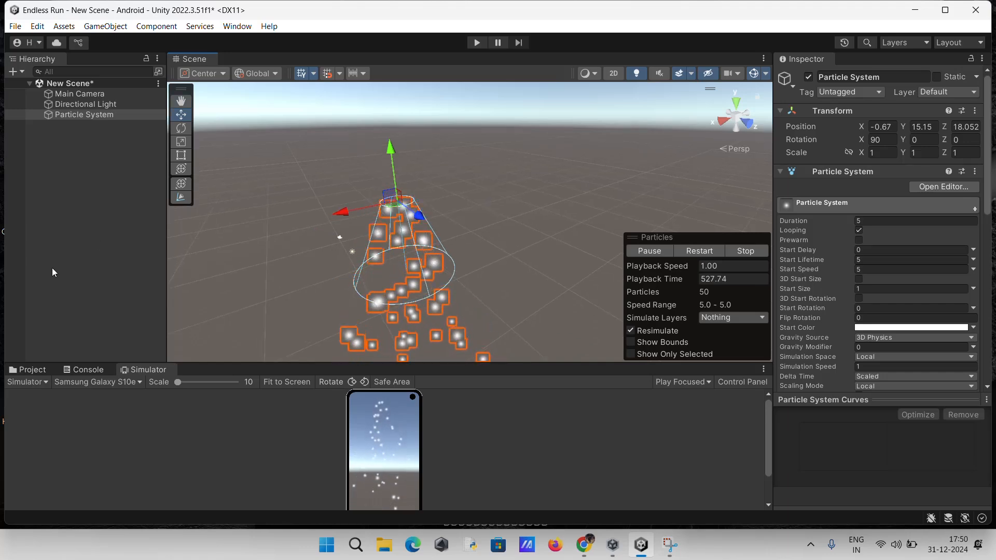
left_click(37, 370)
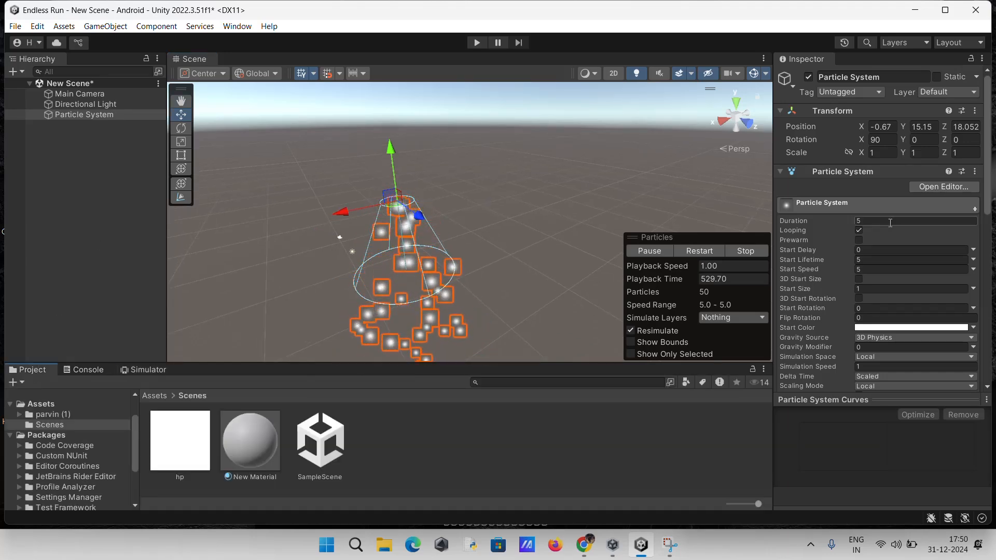
Step: Expand the particle system's Renderer module and set its Render Mode to Mesh
scroll(867, 226, "down", 10)
scroll(867, 227, "down", 3)
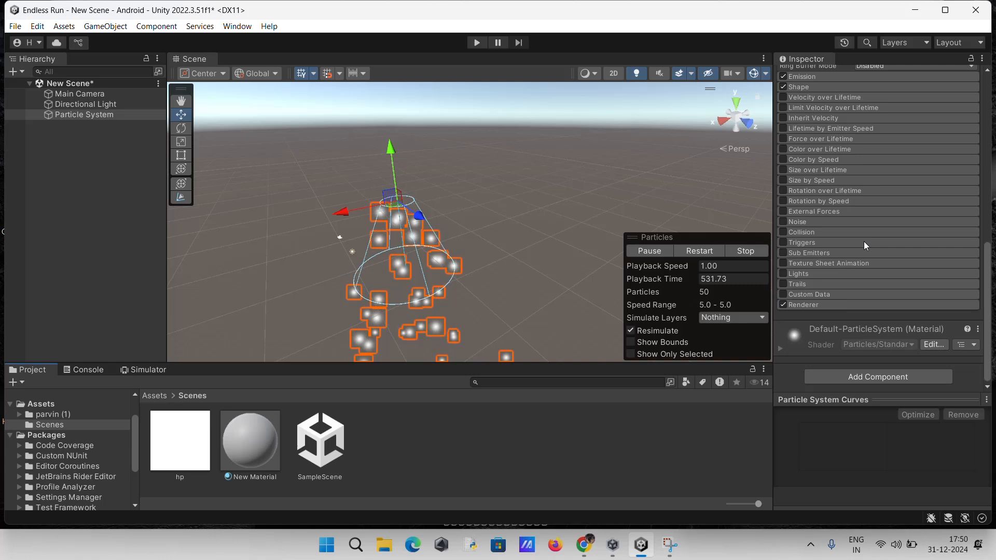
left_click(829, 306)
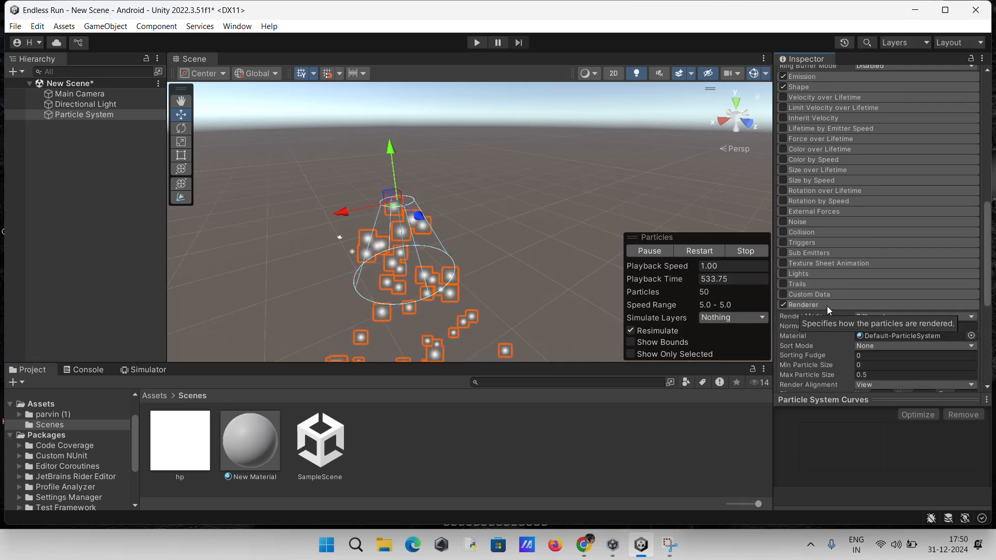
scroll(827, 306, "down", 3)
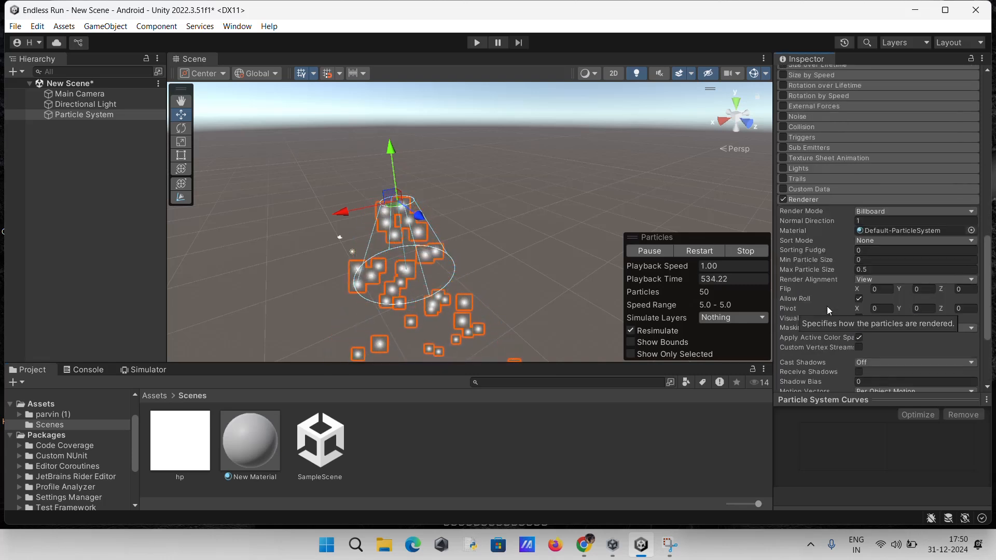
left_click(971, 212)
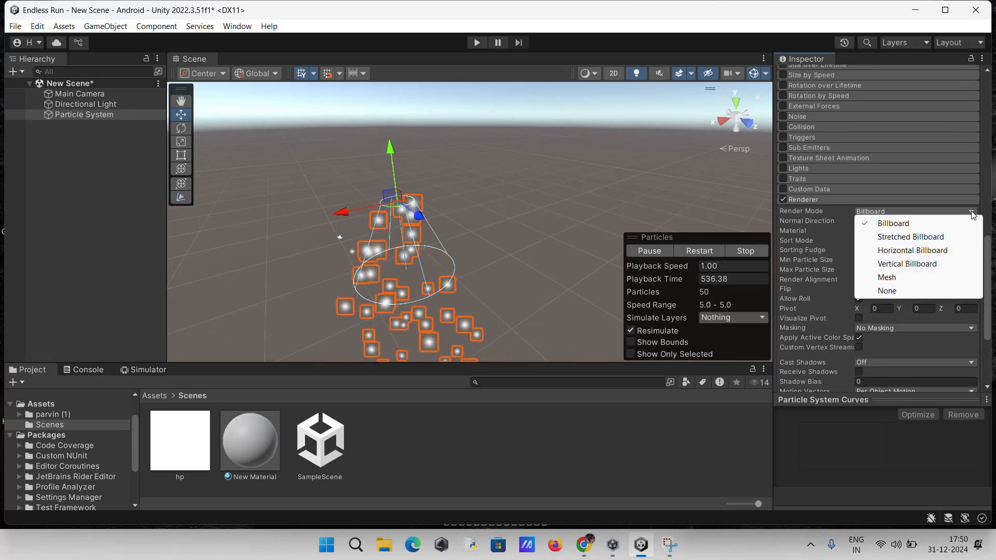
left_click(888, 277)
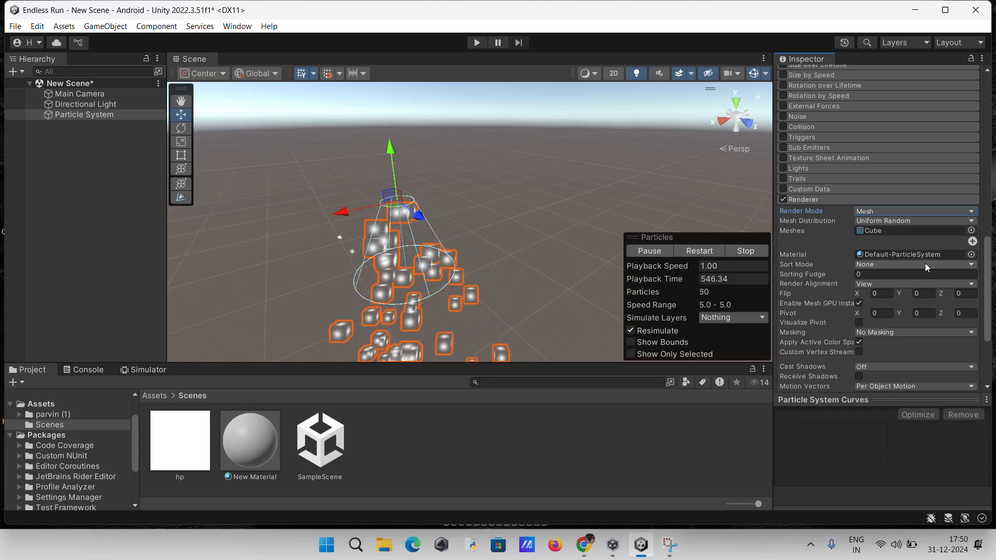
Step: Assign the Sprites-Default material to the particle renderer
left_click(970, 254)
scroll(949, 311, "down", 3)
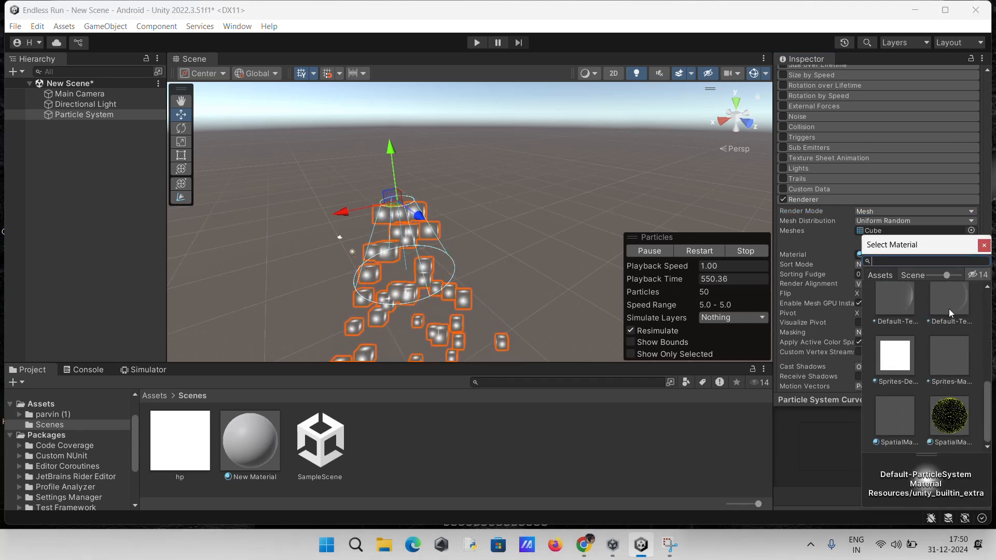
left_click(901, 362)
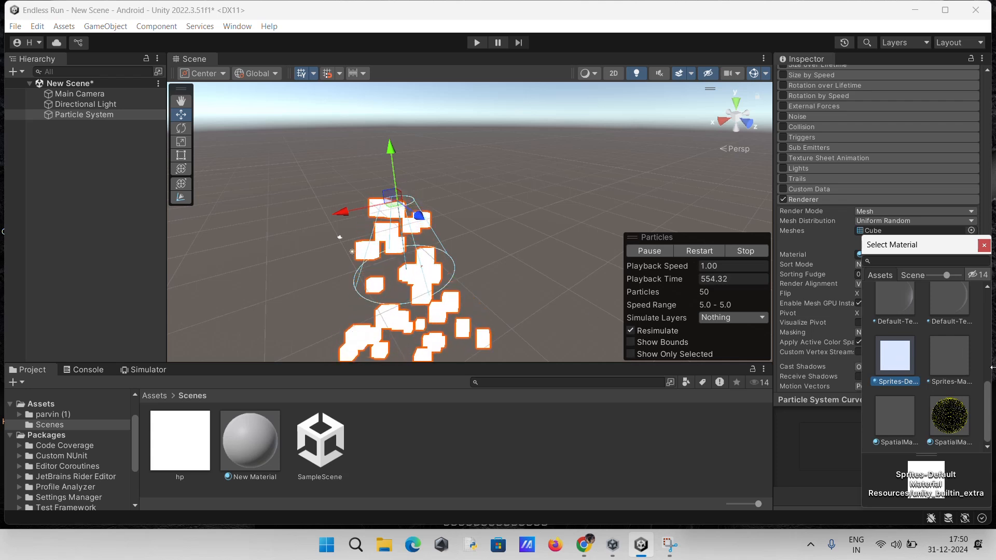
left_click(985, 245)
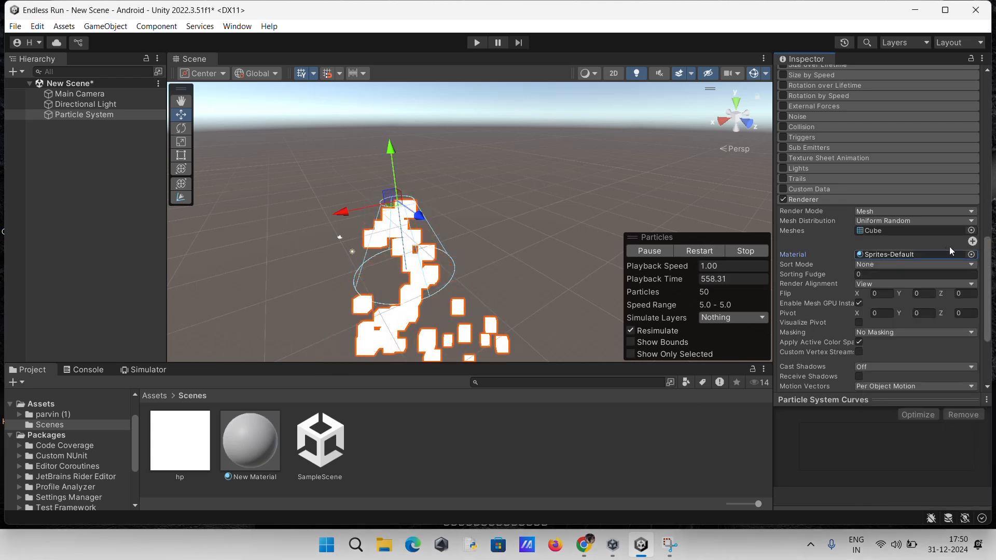
Step: Replace the particle renderer's mesh with Plane
left_click(971, 230)
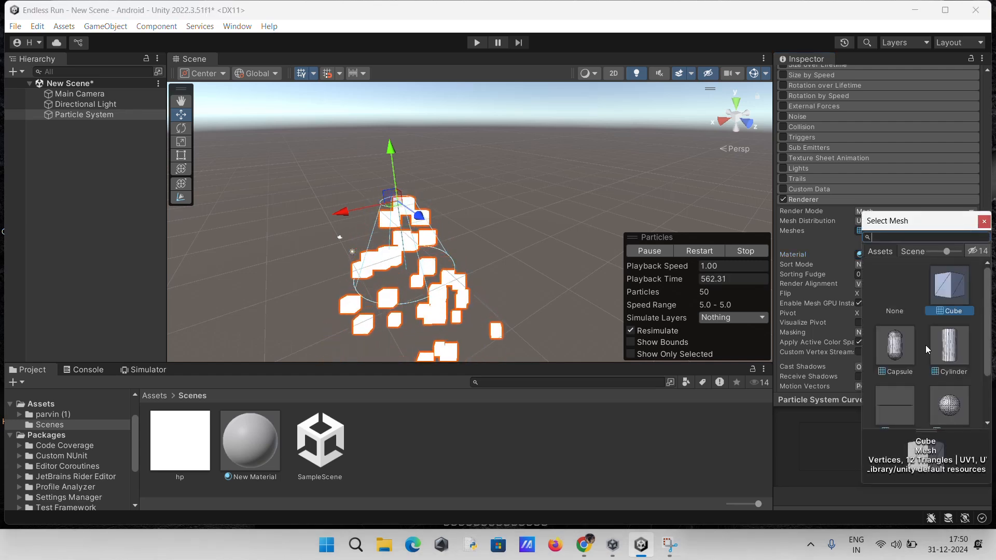
scroll(925, 345, "down", 2)
left_click(895, 332)
middle_click_drag(569, 217, 602, 182)
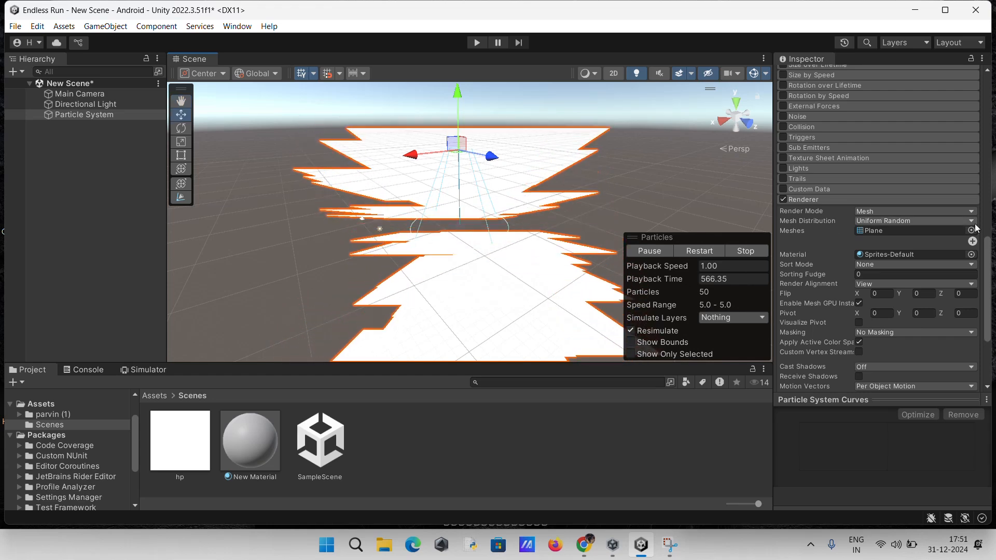
Step: Switch the particles' Start Size to Random Between Two Constants
scroll(884, 208, "up", 5)
scroll(876, 213, "up", 3)
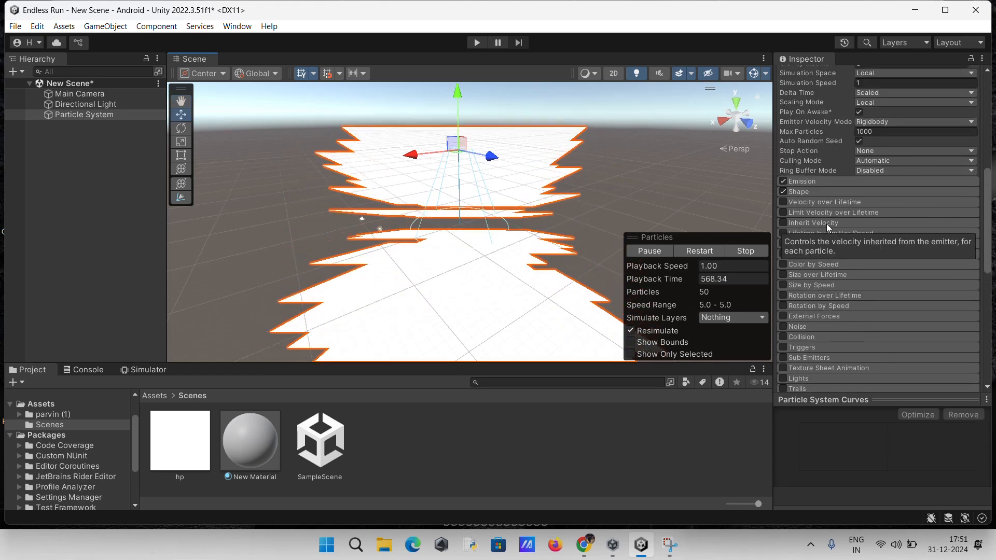
scroll(861, 216, "down", 3)
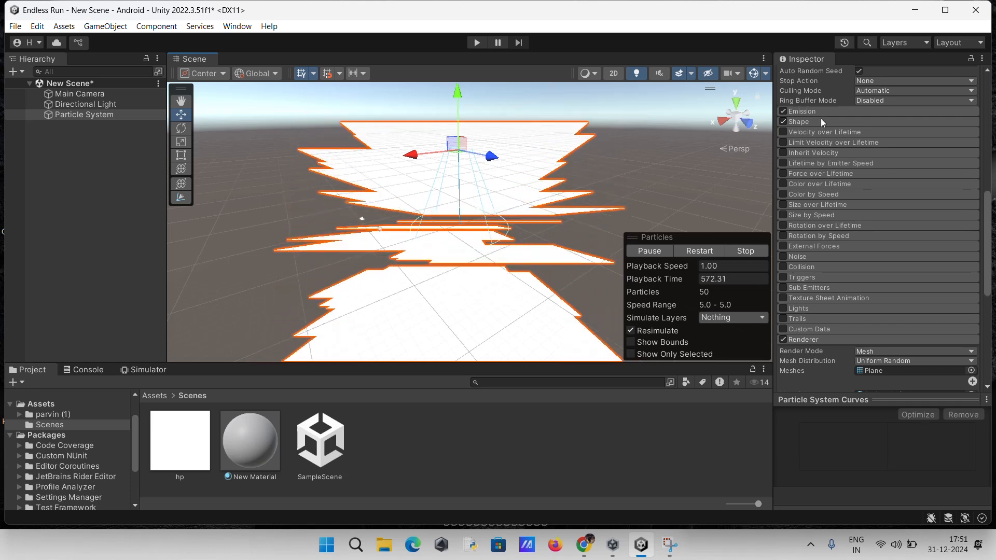
scroll(852, 207, "down", 2)
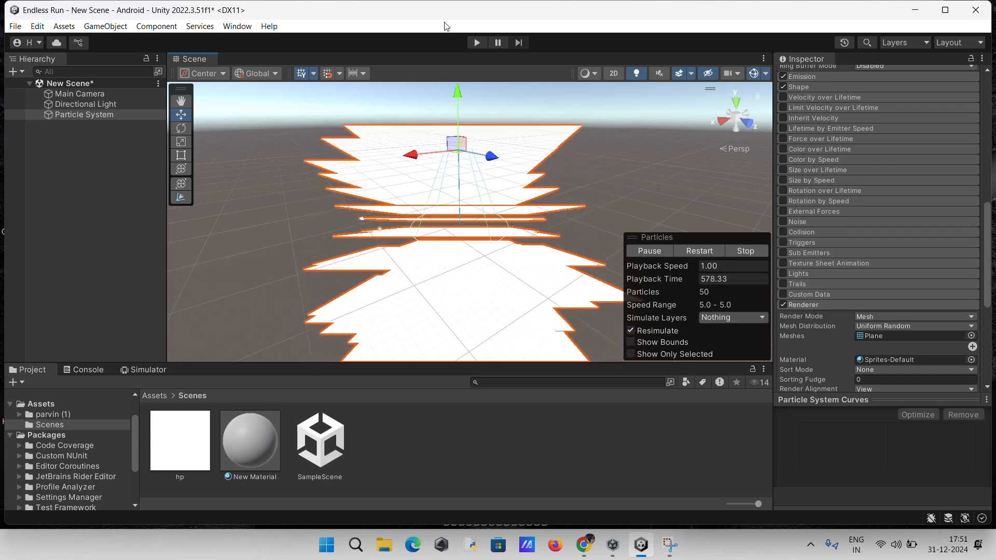
left_click(430, 21)
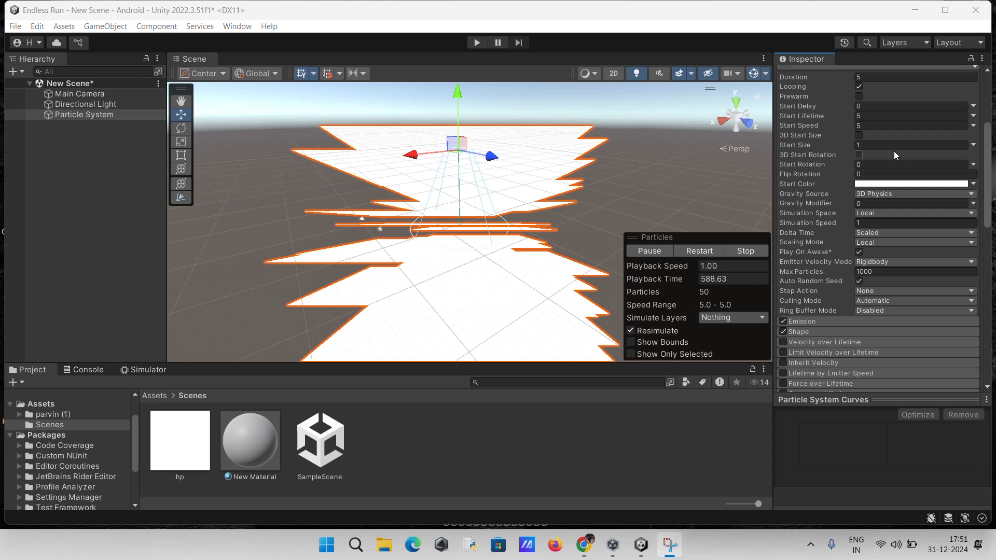
left_click(978, 149)
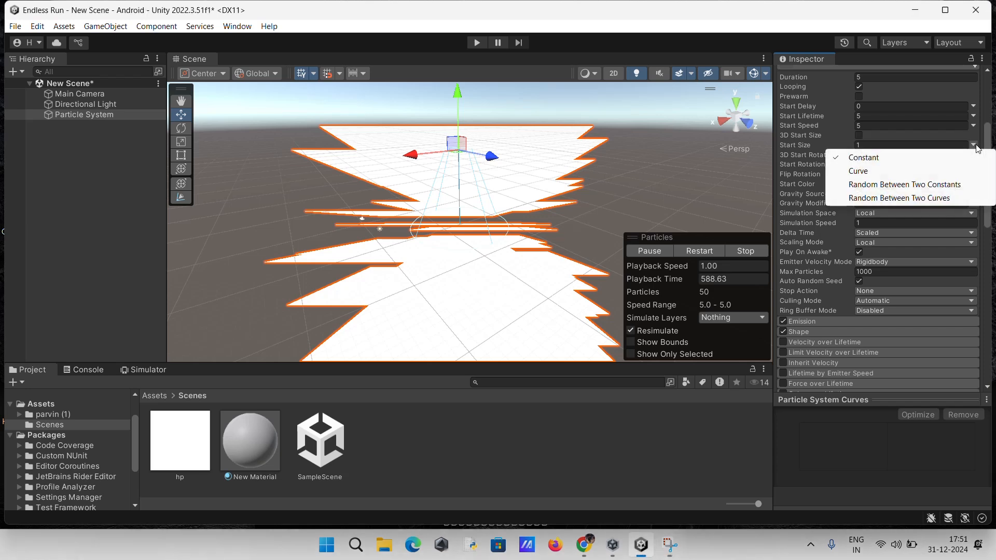
left_click(908, 189)
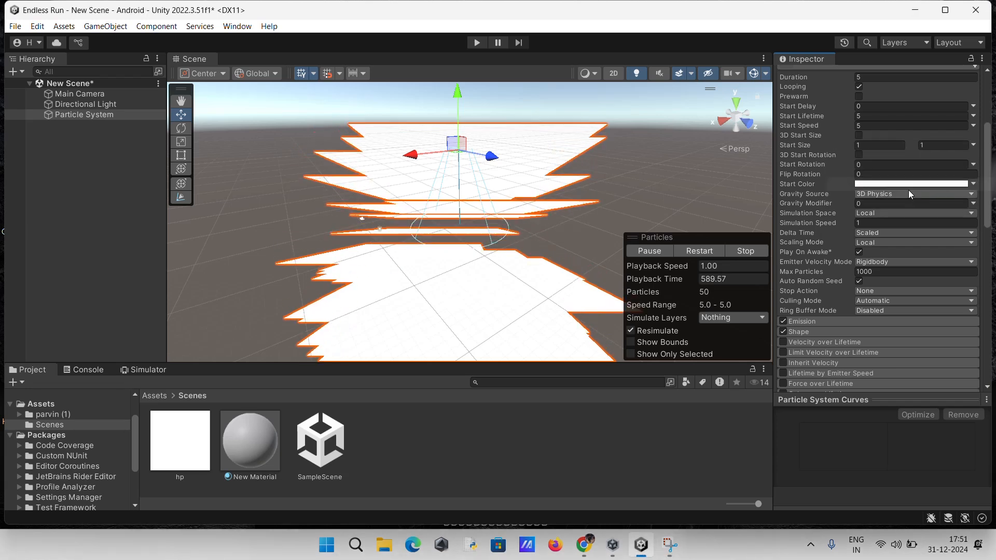
Step: Set the particles' random Start Size range to 0.01 and 0.1
left_click(883, 145)
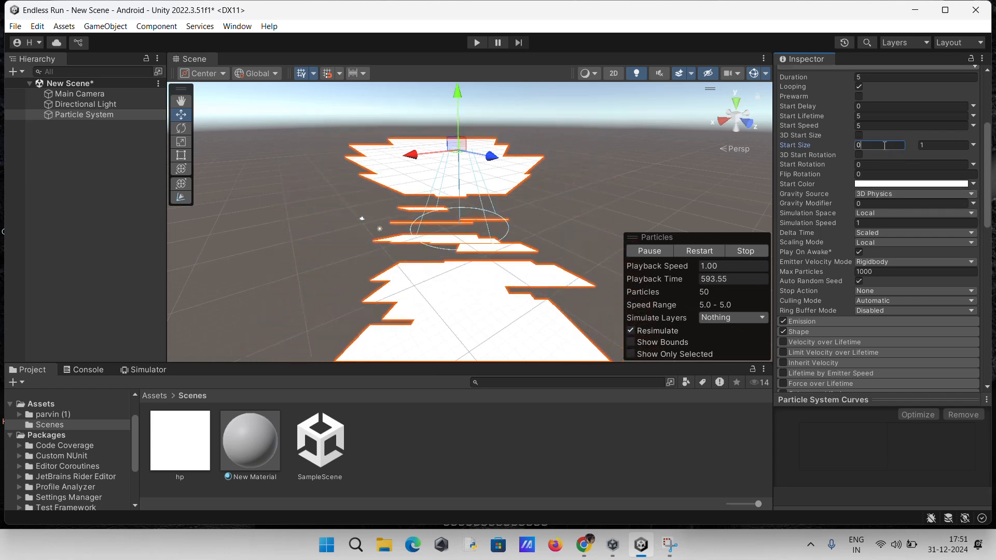
type("0.0")
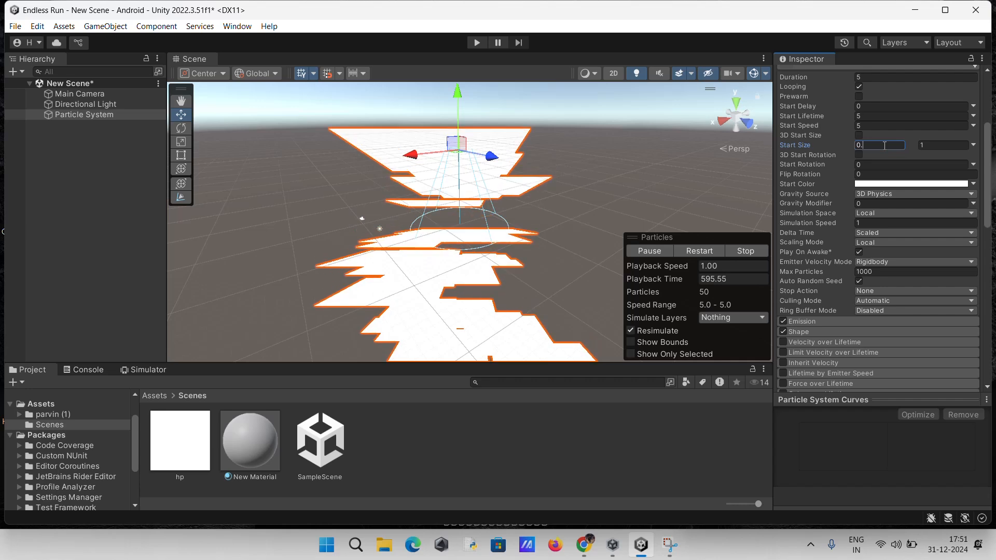
type("1")
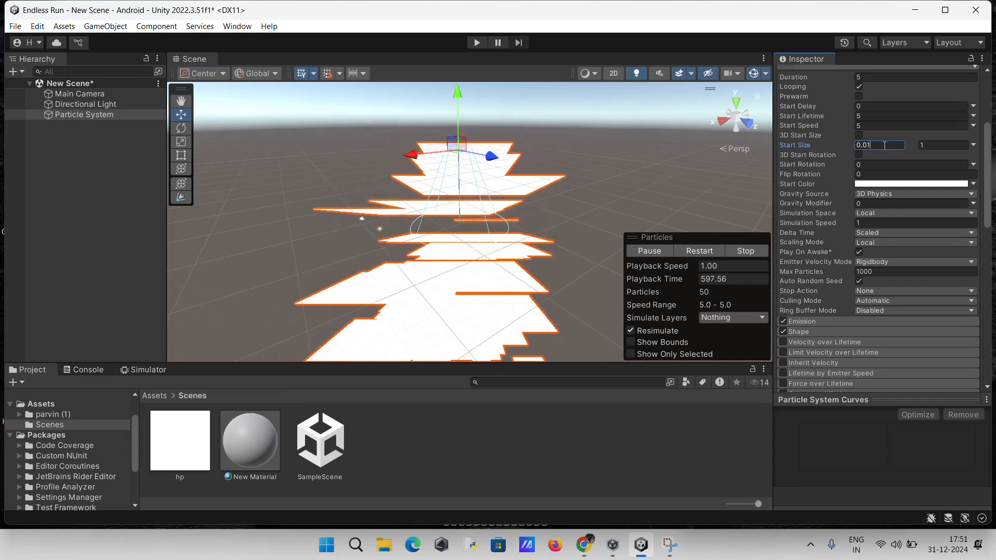
left_click(945, 145)
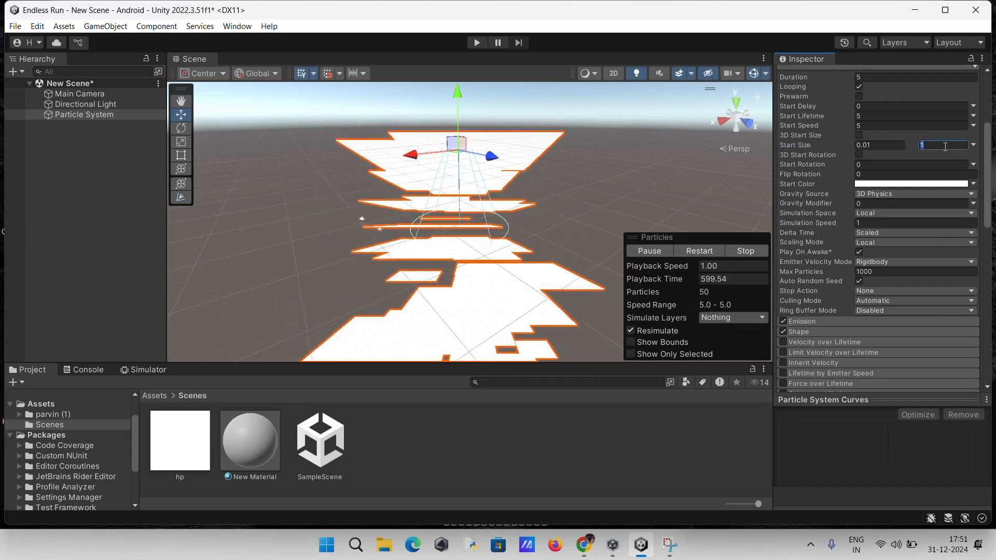
type("0.")
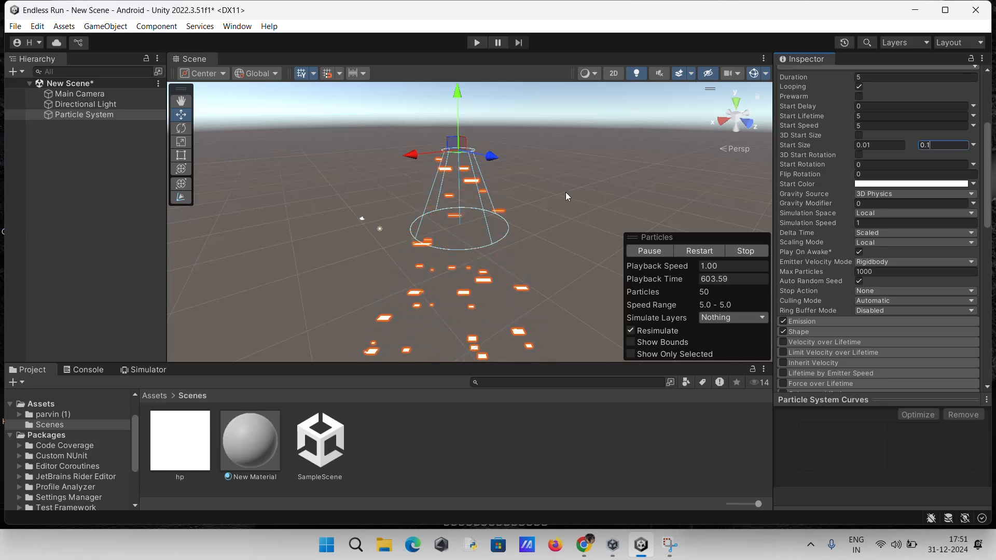
mouse_move(546, 126)
middle_mouse_down()
mouse_move(558, 158)
mouse_move(550, 139)
middle_mouse_up()
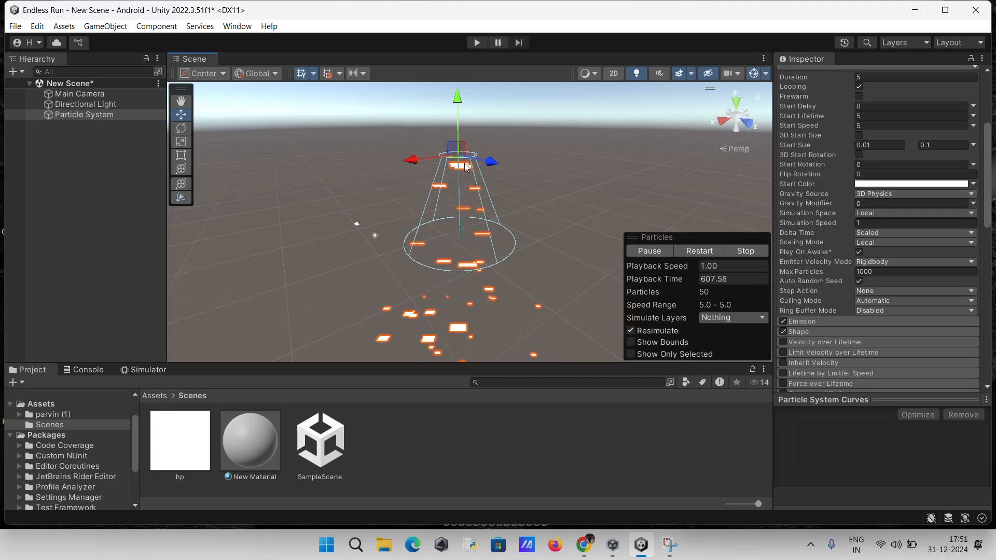
Step: Set the particle system's Emission Rate over Time to 60
left_click(571, 170)
left_click(452, 181)
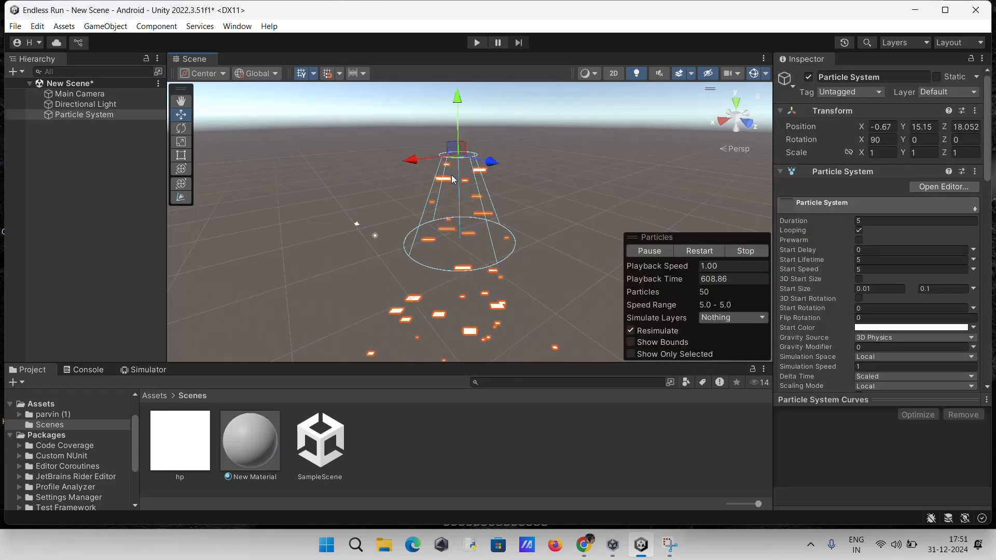
scroll(907, 293, "down", 10)
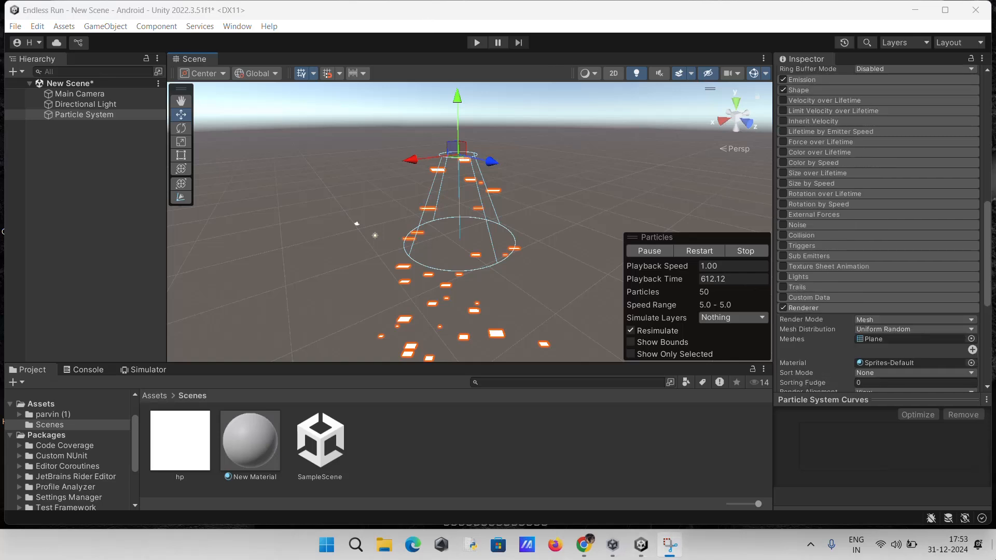
scroll(898, 294, "down", 2)
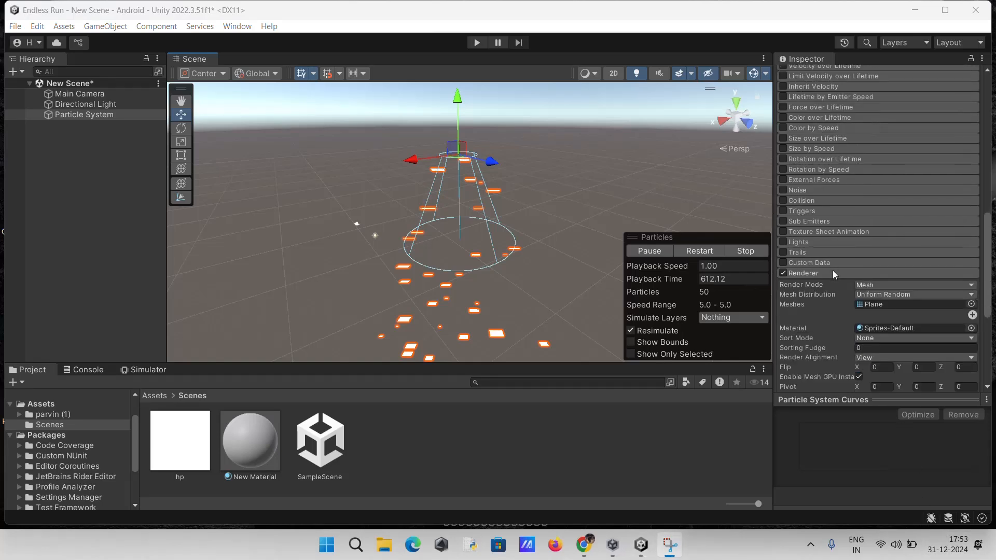
scroll(828, 312, "down", 6)
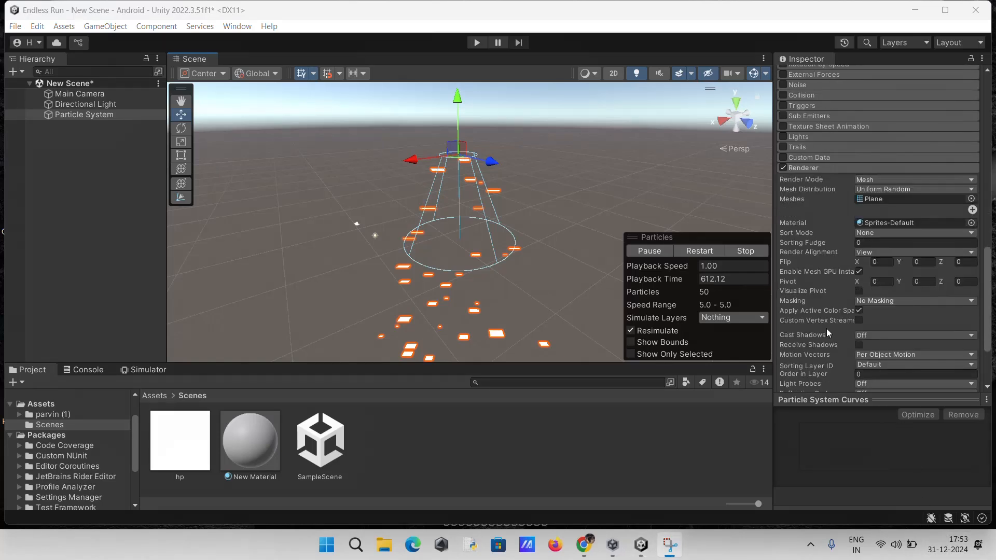
scroll(843, 157, "up", 4)
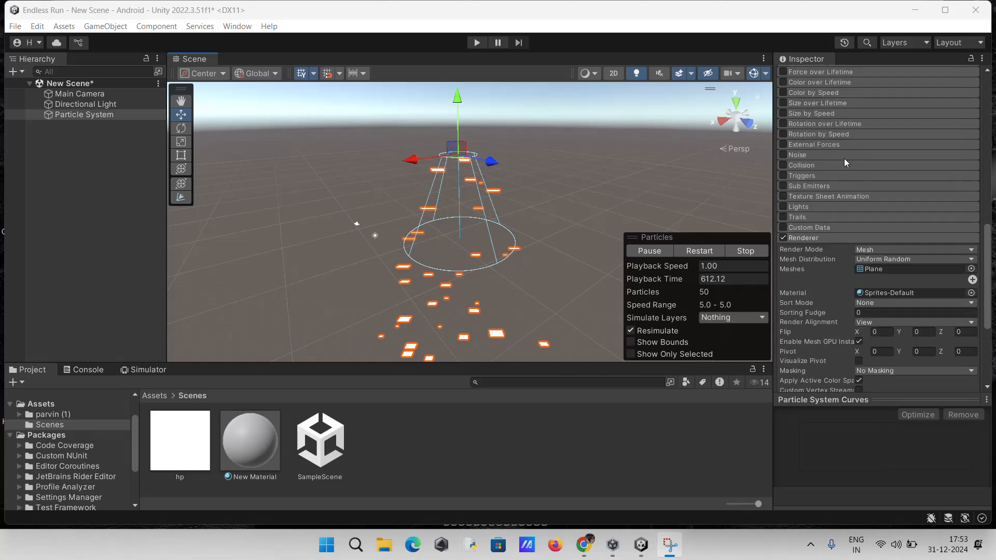
scroll(856, 197, "up", 4)
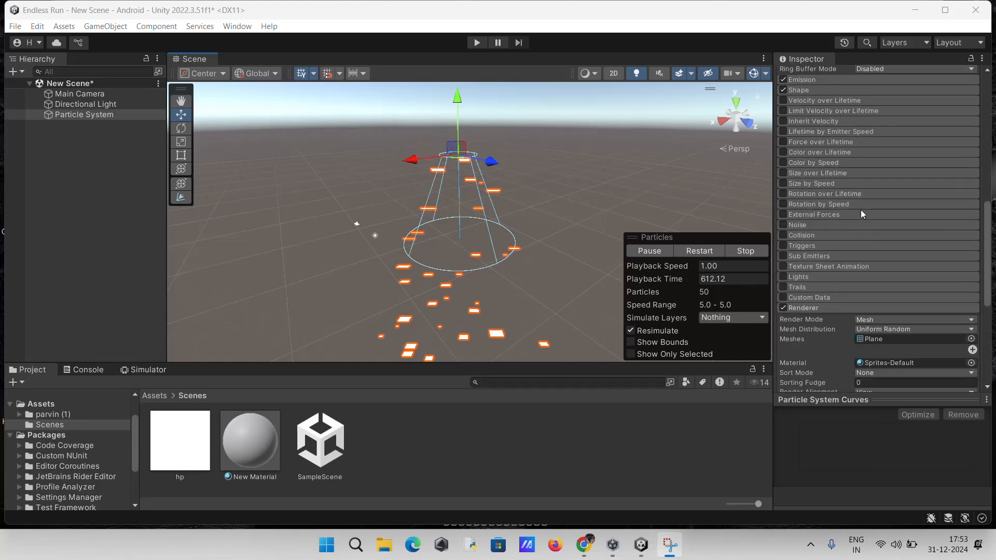
scroll(843, 256, "up", 8)
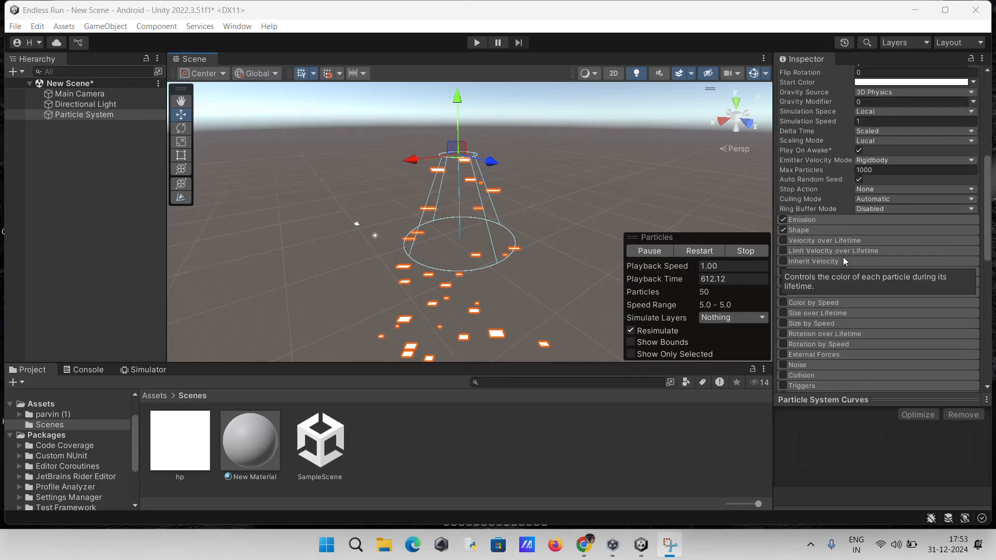
left_click(833, 220)
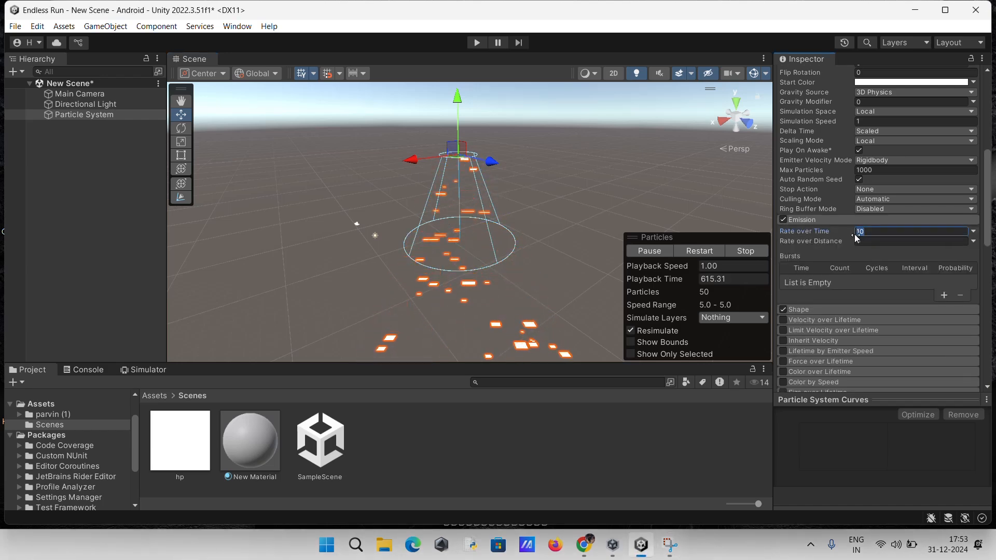
left_click(855, 234)
type("60")
left_click(549, 153)
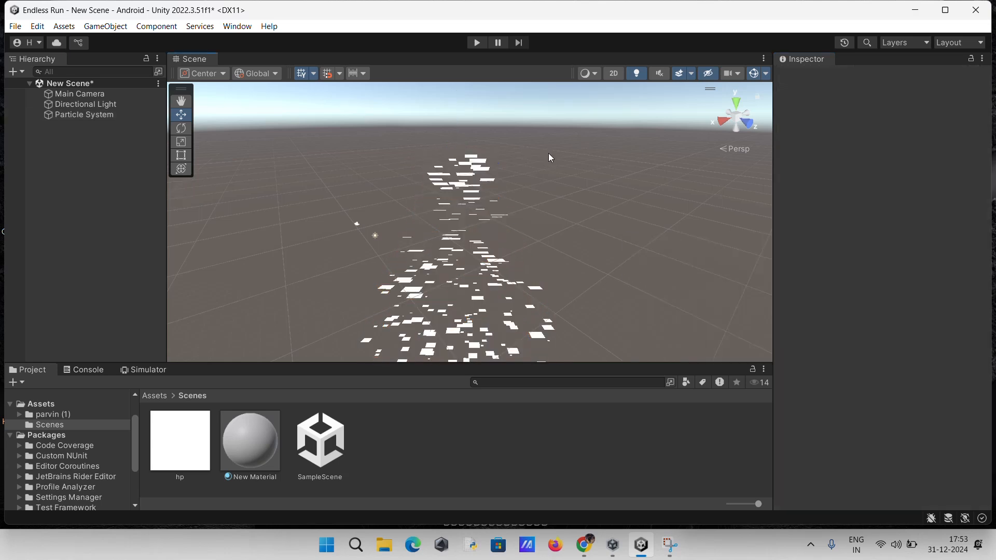
Step: Reselect the particle system in the scene and switch its Start Color mode to Random Color
left_click(475, 176)
middle_click_drag(592, 172, 581, 123)
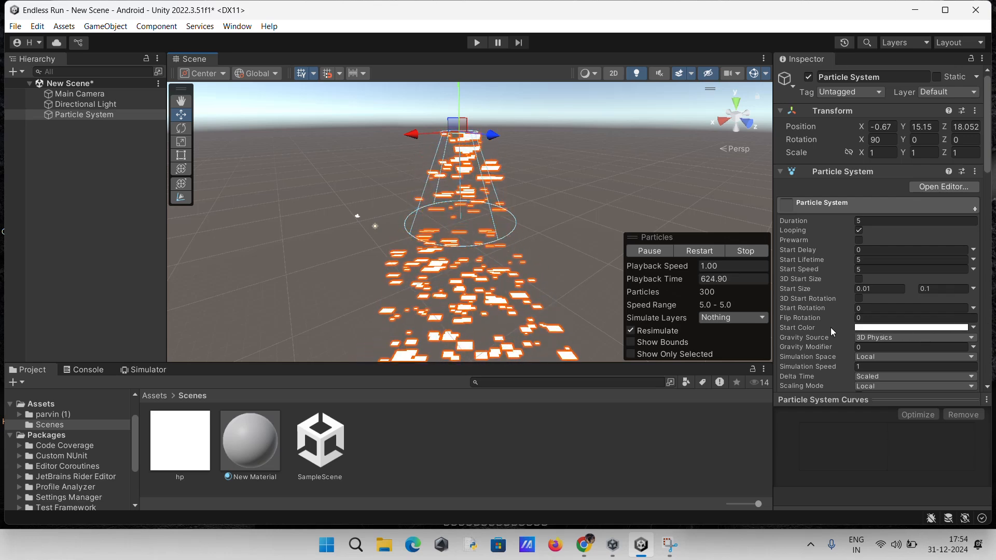
left_click(973, 328)
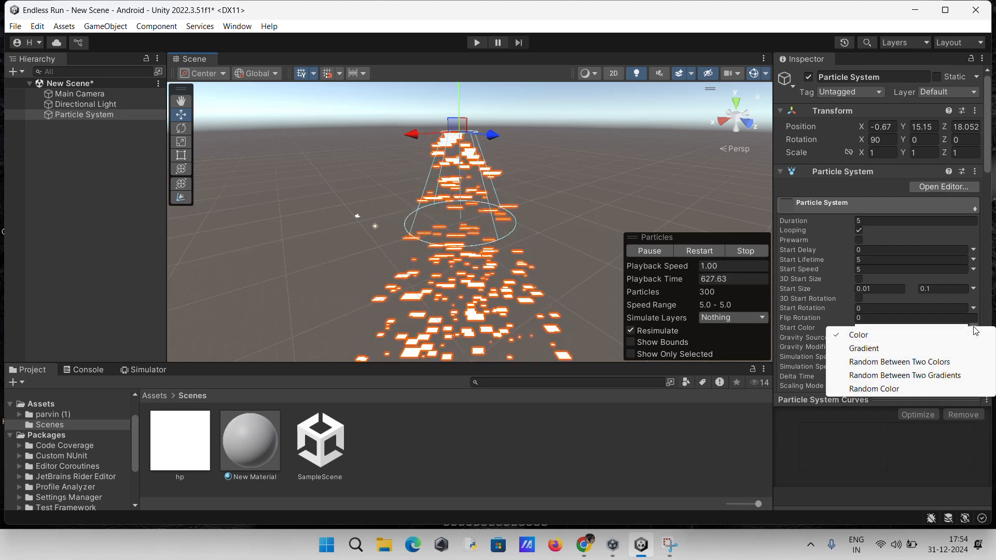
left_click(907, 388)
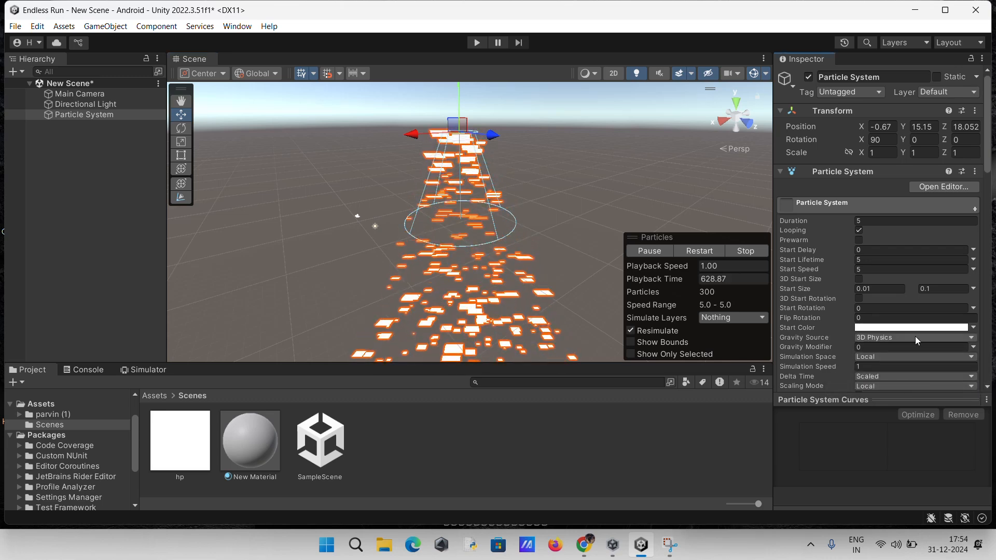
Step: Add three color keys to the Start Color gradient and space the five keys at about 15%, 39%, 61%, 82% and 100%
left_click(903, 328)
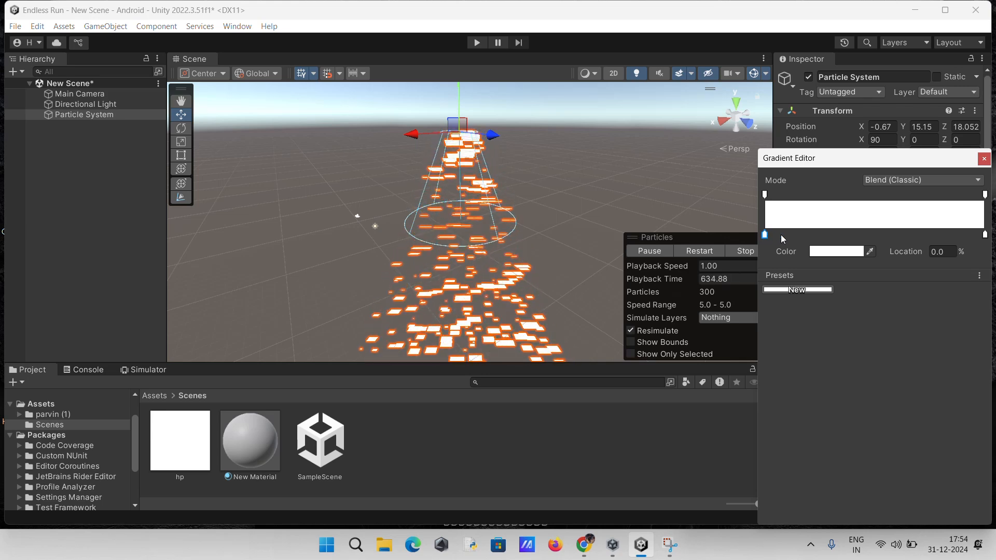
left_click(813, 230)
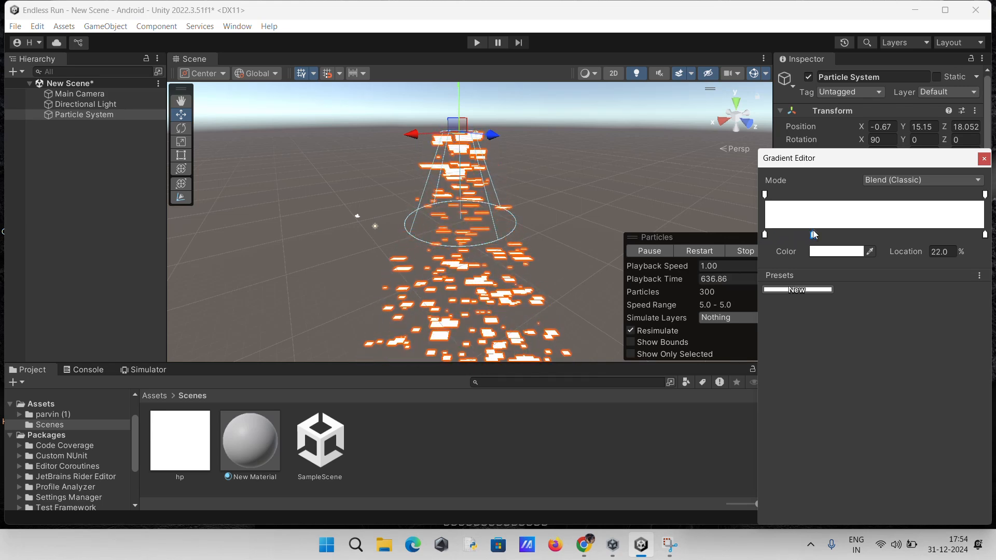
left_click(867, 231)
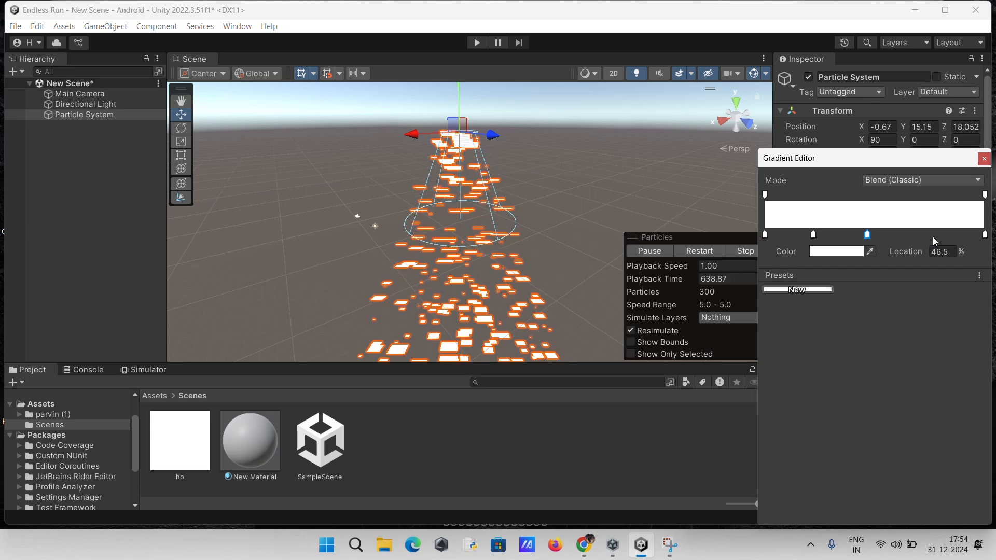
left_click(945, 231)
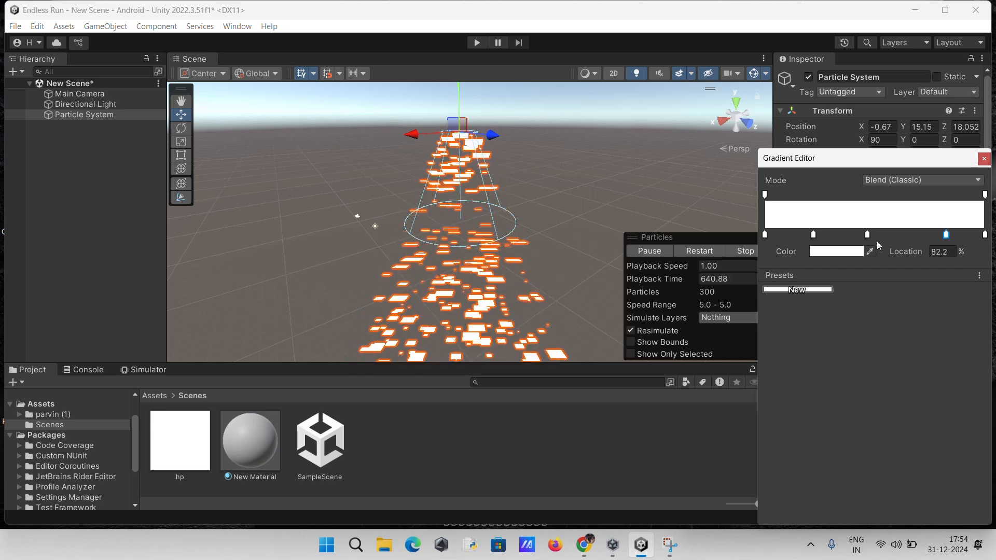
left_click_drag(867, 234, 892, 234)
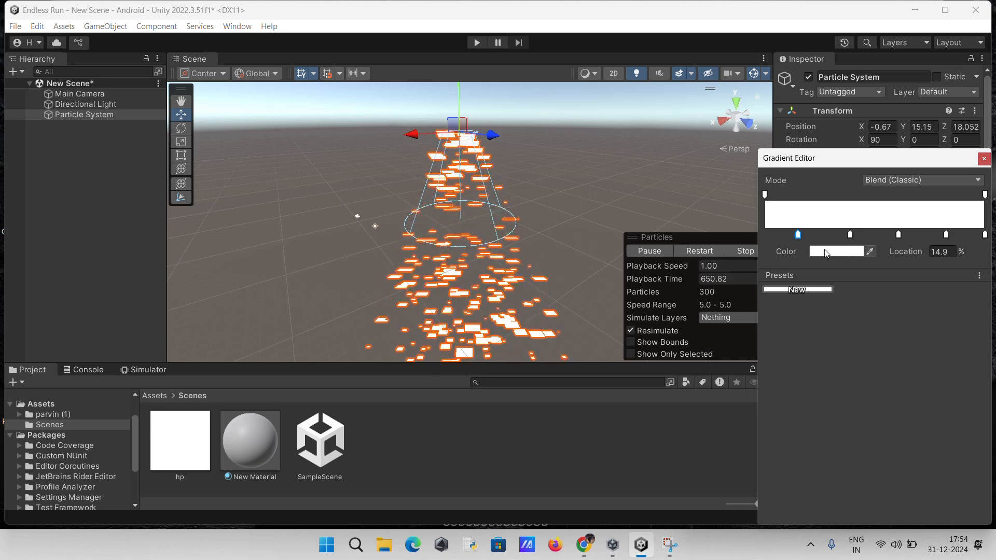
Step: Color the first gradient key, at about 15%, red (F20707)
left_click(826, 252)
left_click(931, 284)
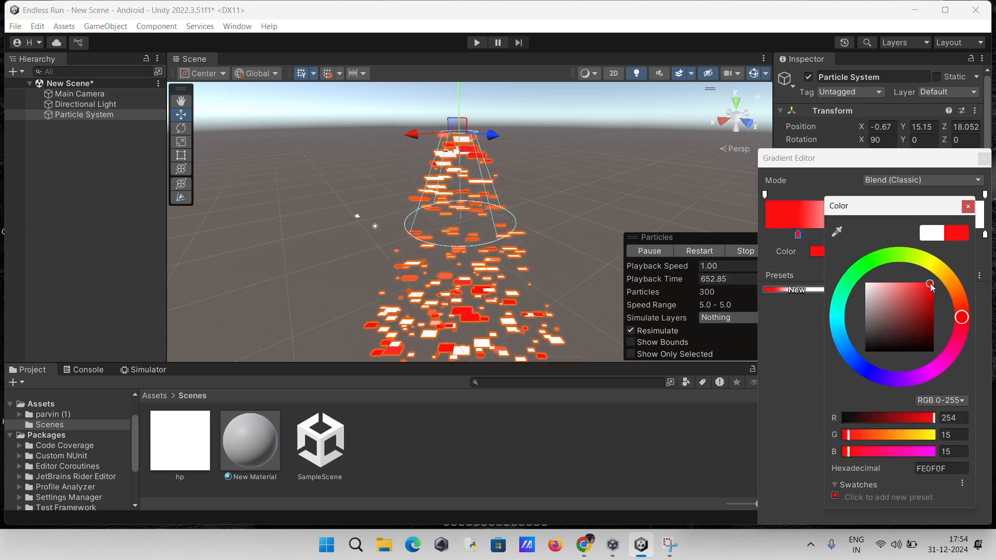
left_click(932, 286)
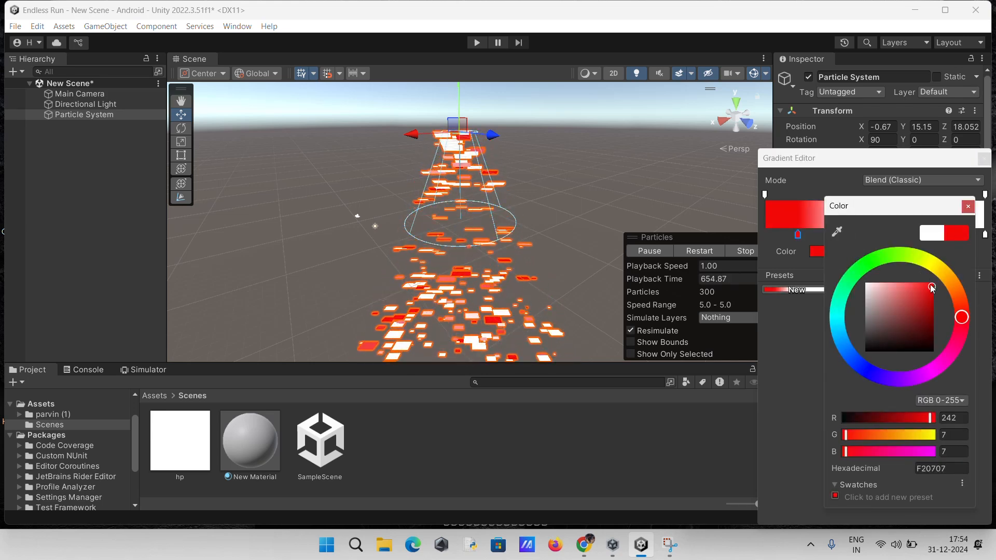
left_click(798, 318)
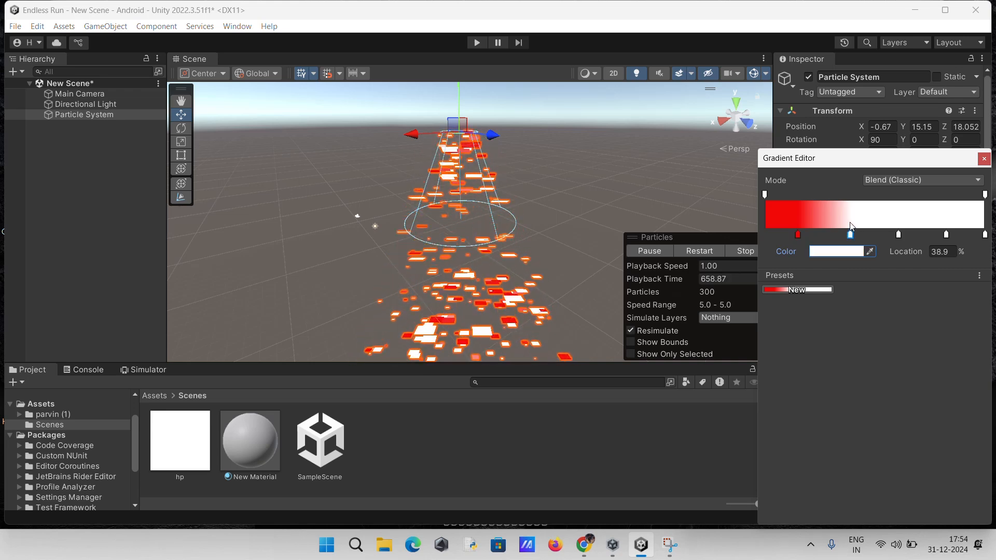
Step: Color the second gradient key, at about 39%, bright yellow
left_click(836, 252)
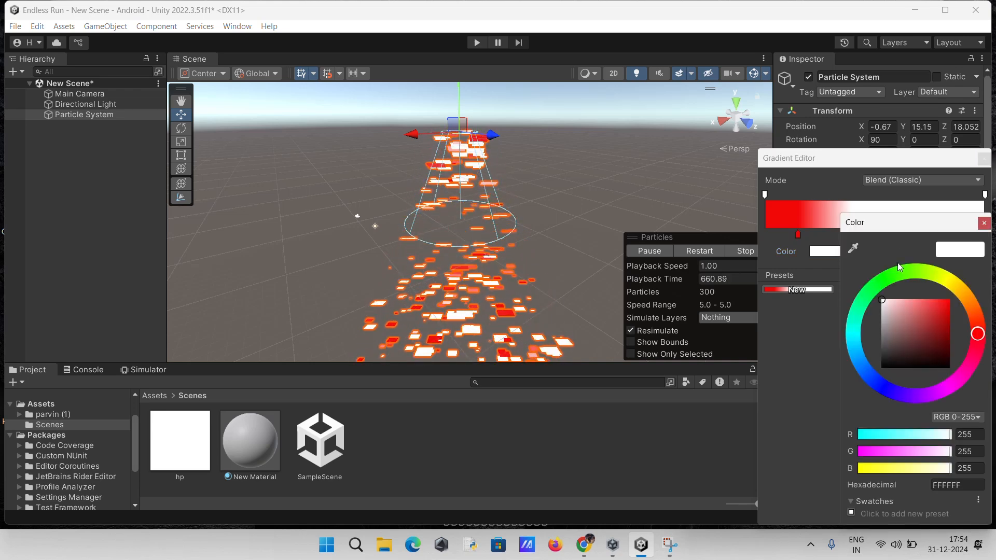
left_click(949, 278)
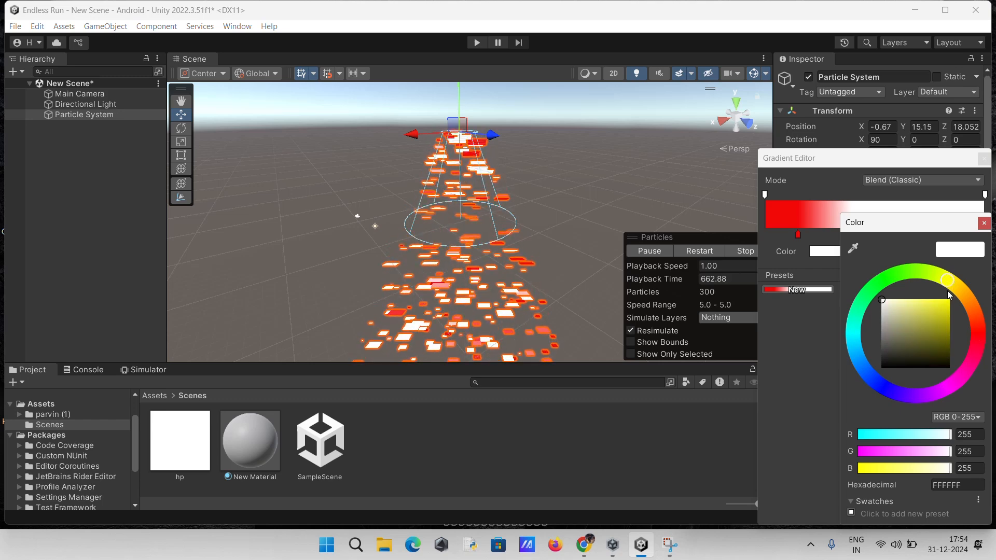
left_click(948, 302)
left_click(818, 303)
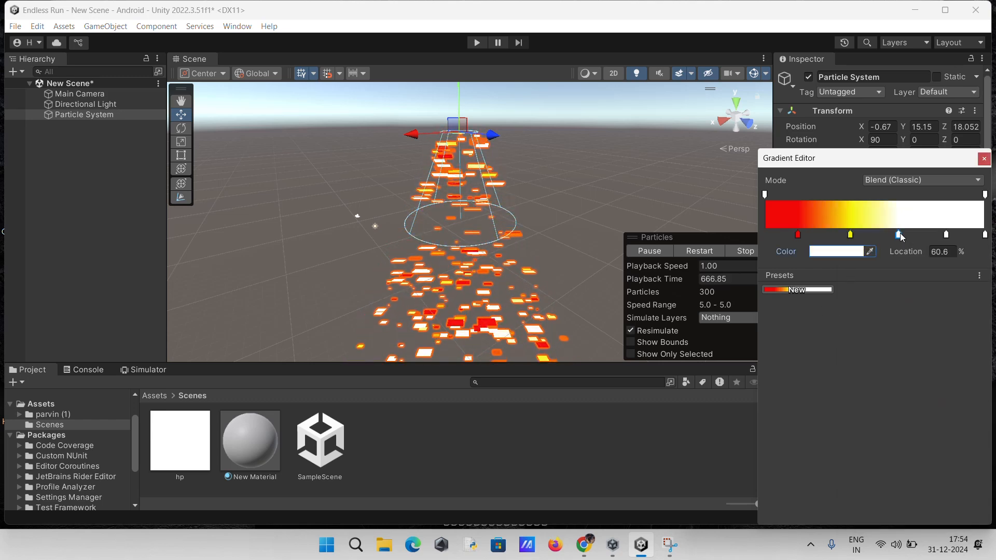
Step: Color the third gradient key, at about 61%, bright green (0BFE0A)
left_click(854, 253)
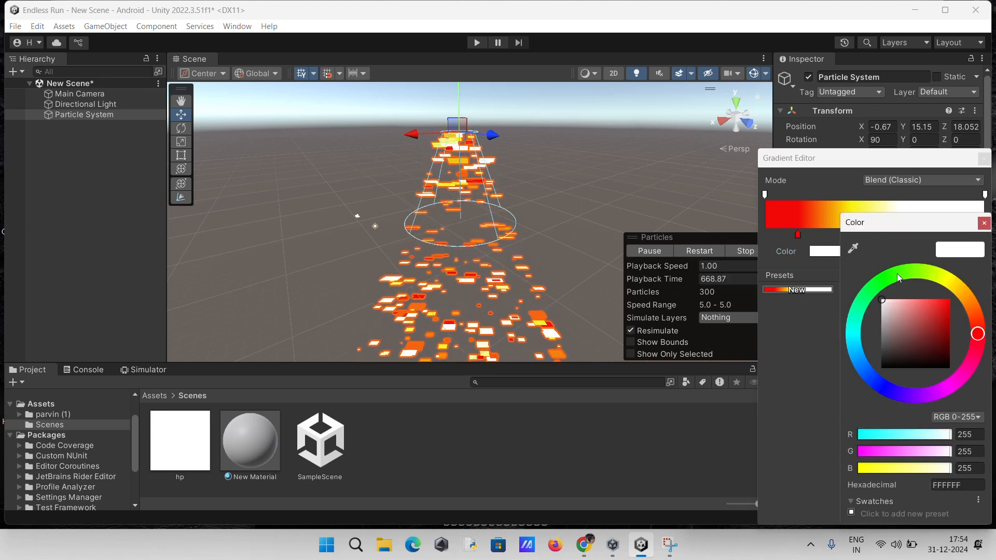
left_click(889, 279)
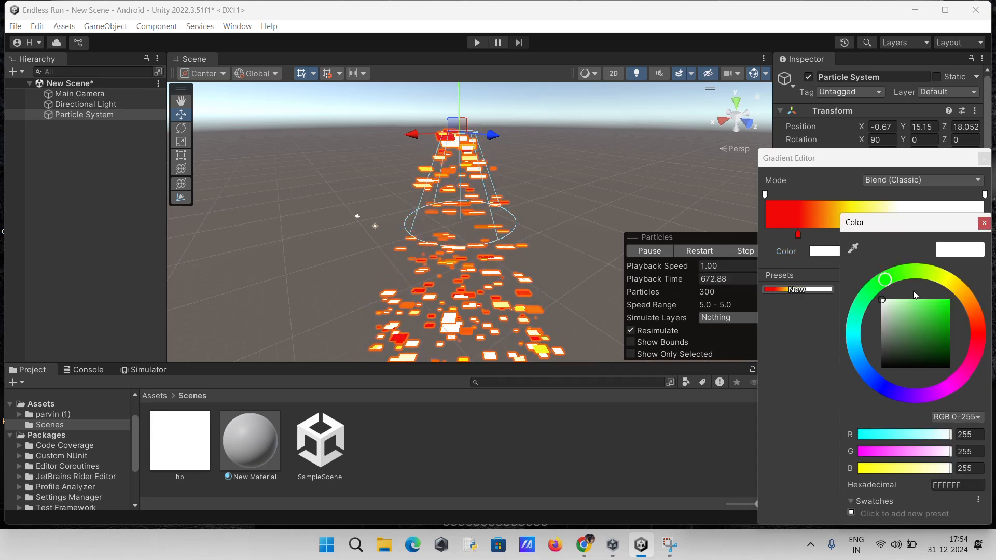
left_click(950, 303)
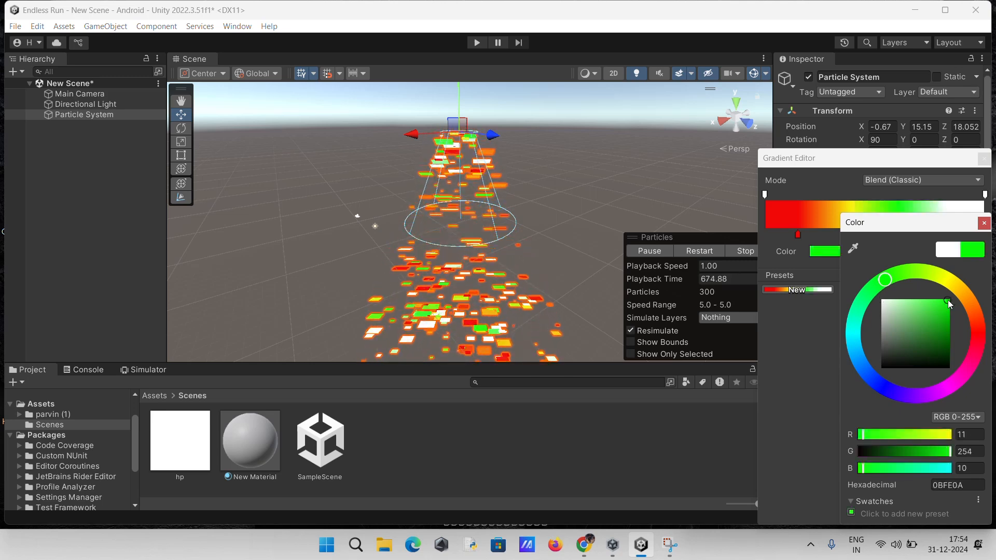
left_click(827, 313)
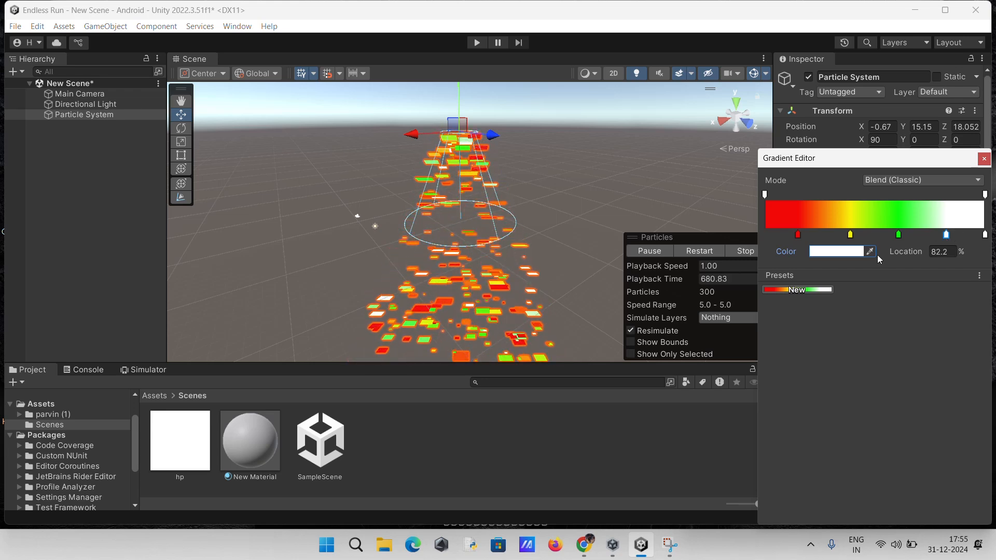
Step: Color the fourth gradient key, at about 82%, magenta (F20BFC)
left_click(851, 253)
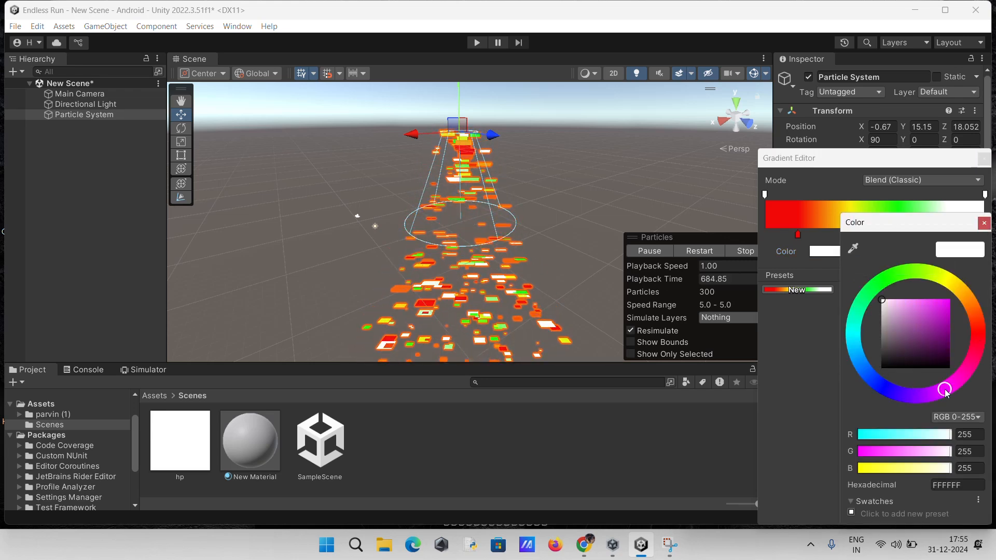
left_click(949, 302)
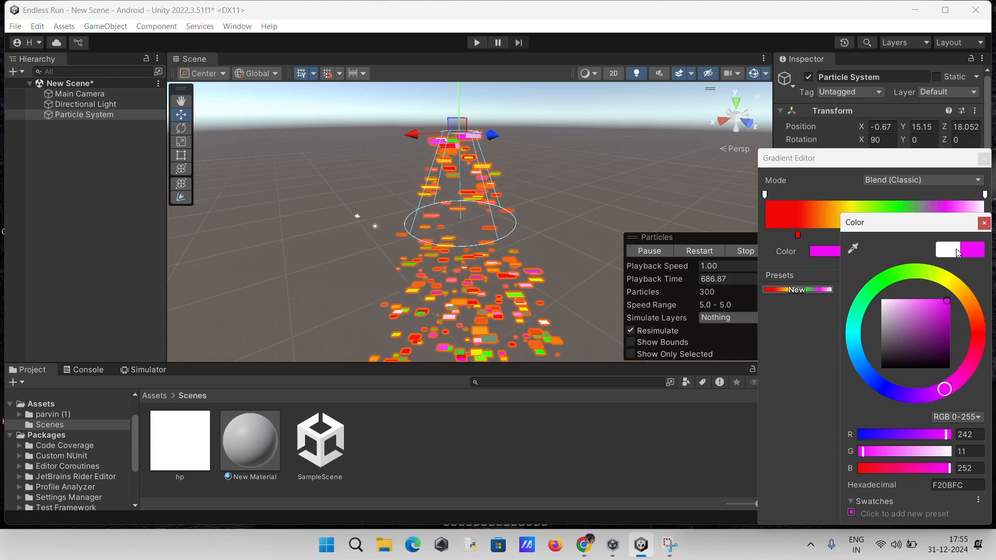
left_click(941, 220)
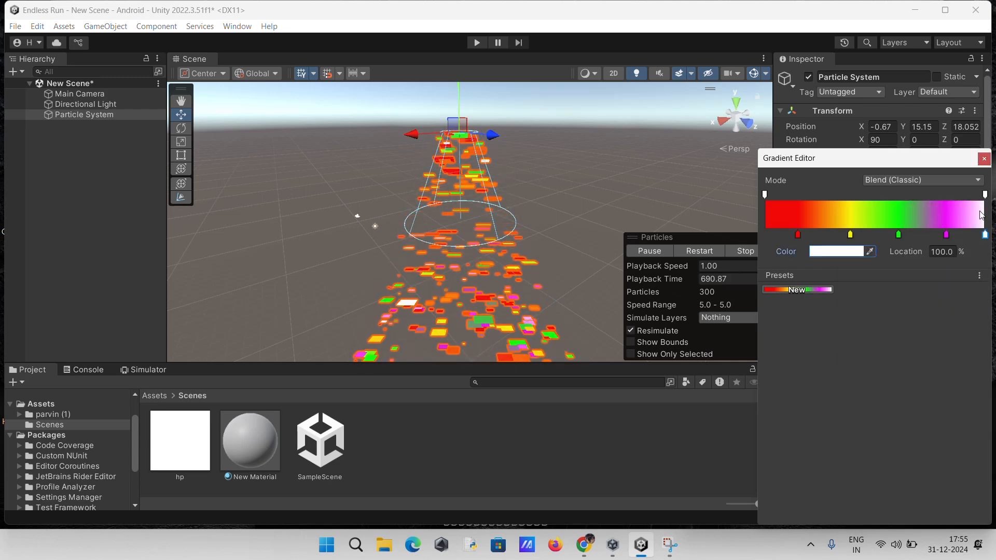
Step: Color the last gradient key, at 100%, blue and close the gradient editor
left_click(856, 253)
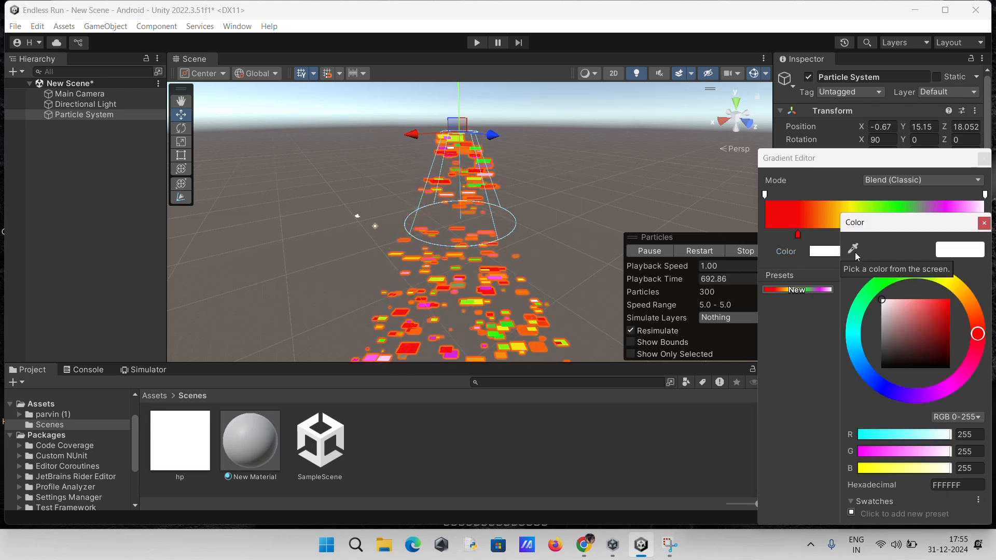
left_click(888, 392)
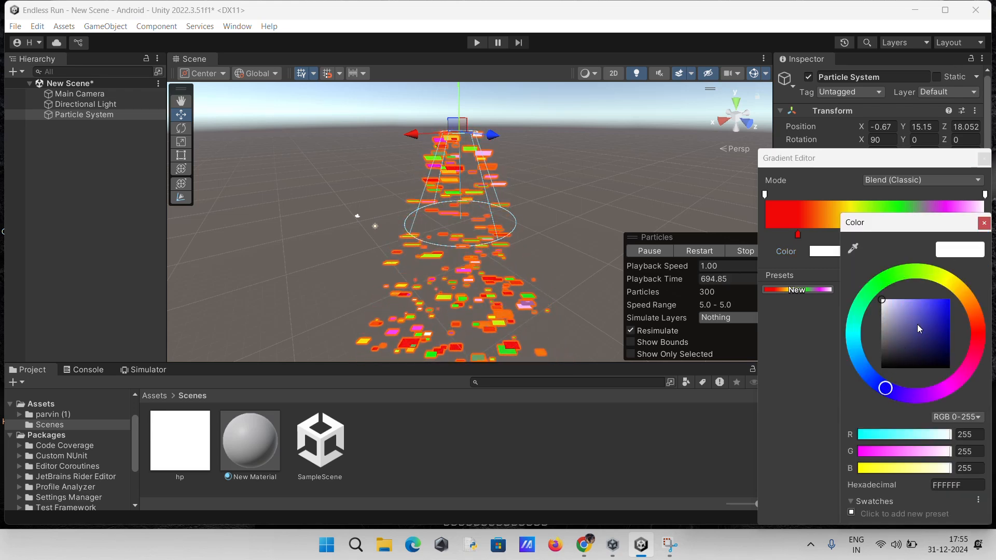
left_click(947, 303)
left_click(837, 317)
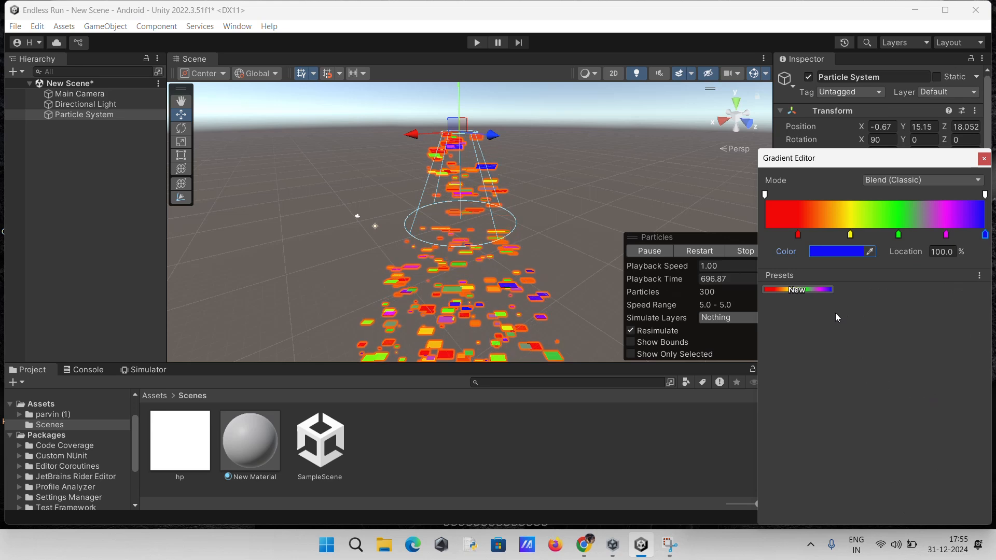
left_click(984, 159)
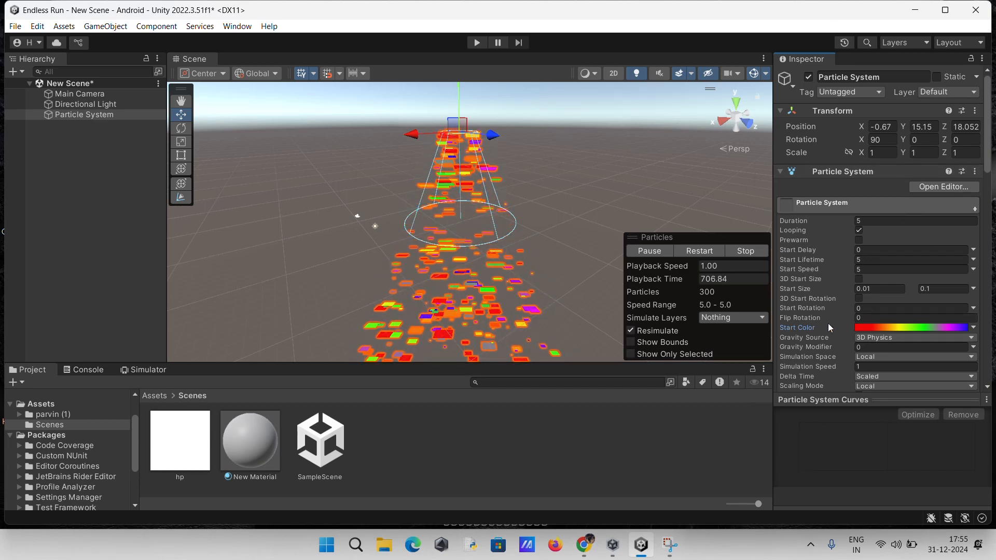
scroll(829, 327, "down", 3)
scroll(829, 327, "down", 3)
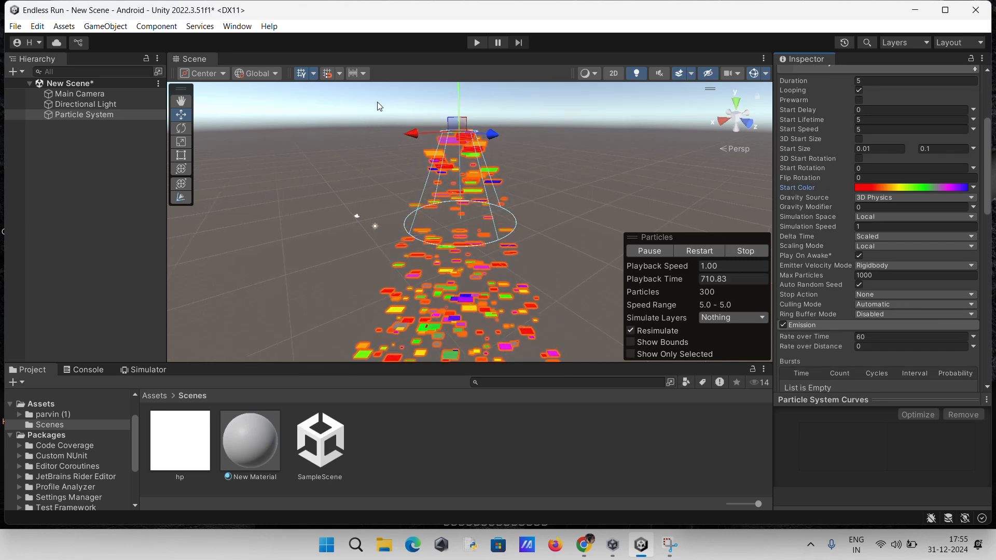
Step: Change the particle system's emitter shape from Cone to Box
scroll(845, 333, "down", 9)
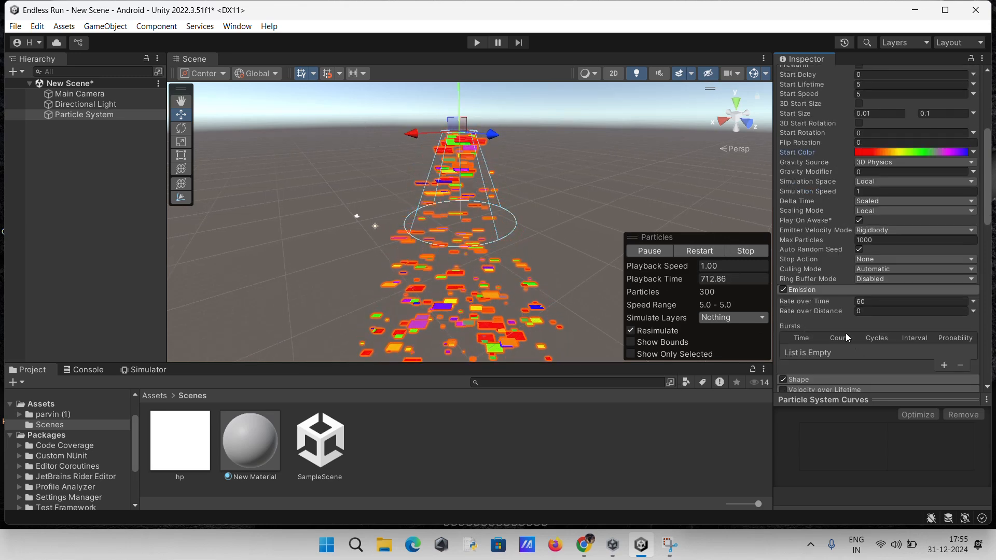
scroll(821, 297, "up", 3)
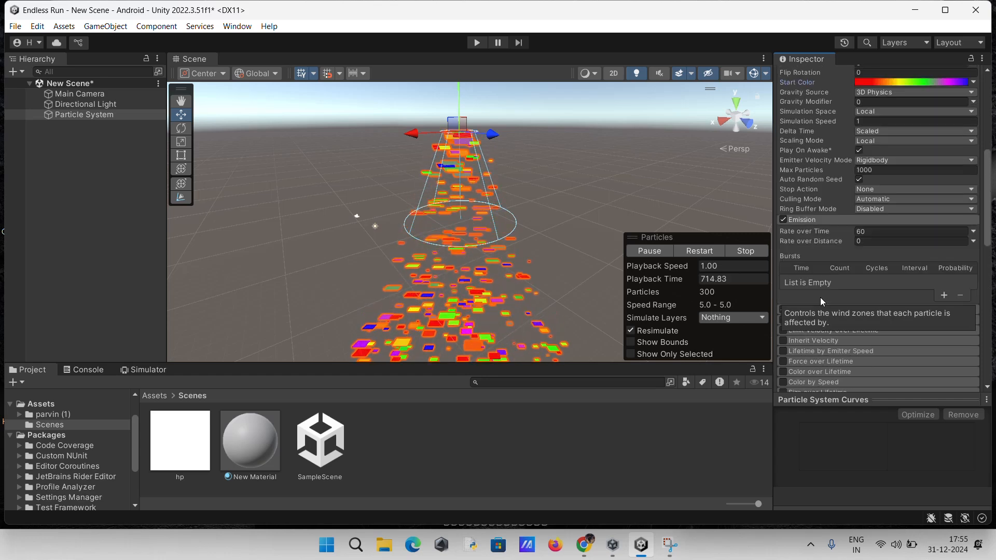
left_click(808, 273)
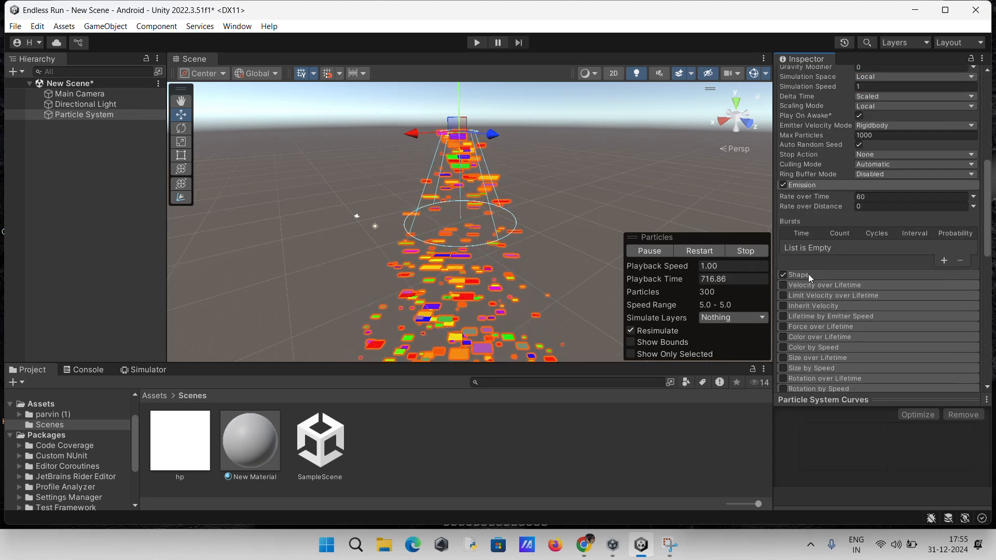
left_click(880, 287)
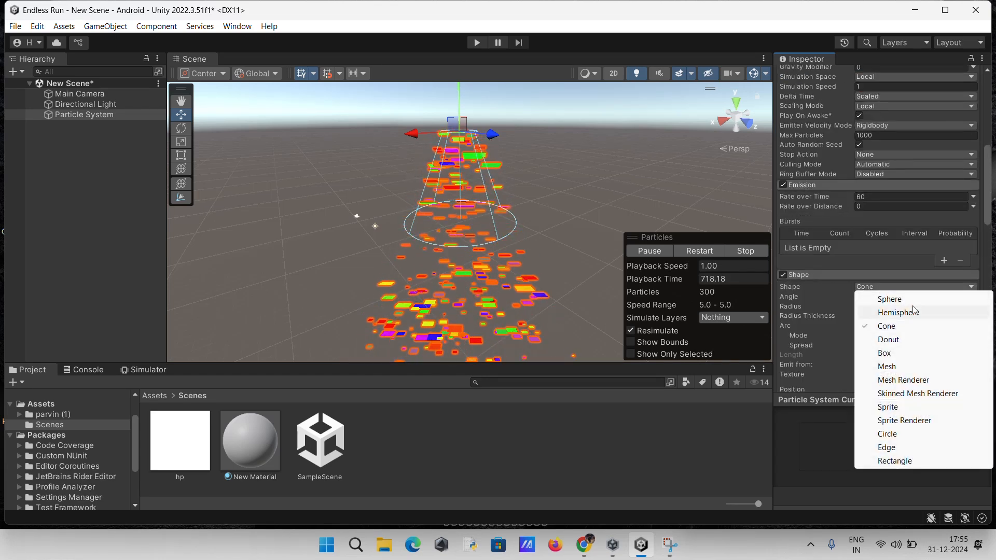
left_click(896, 353)
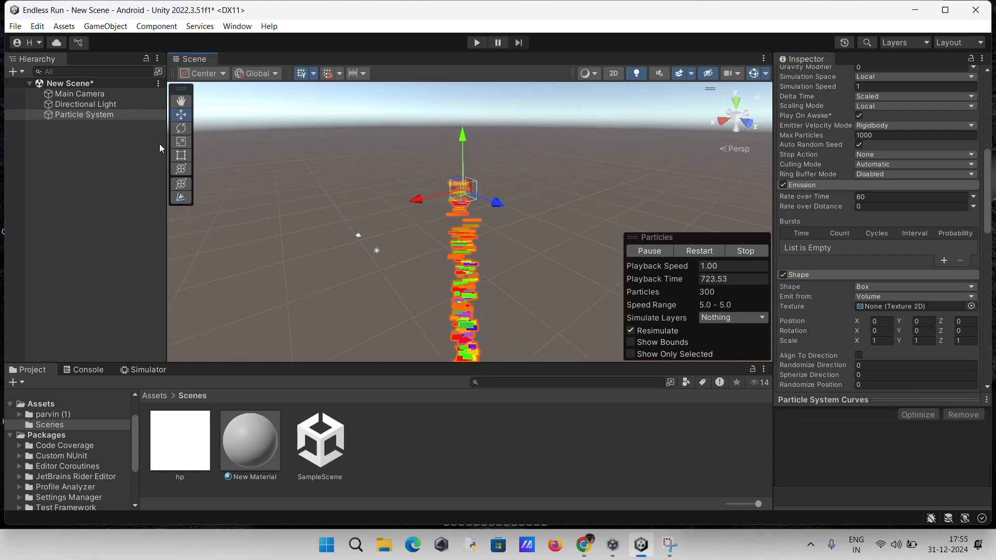
Step: Set the box emitter's scale to 15 on the X, Y and Z axes
left_click(877, 341)
type("5")
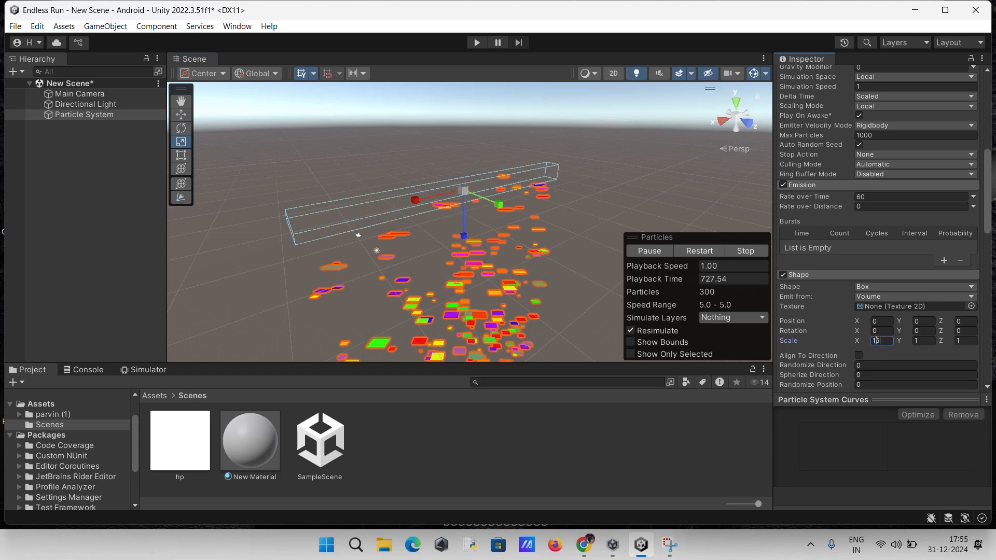
left_click(918, 340)
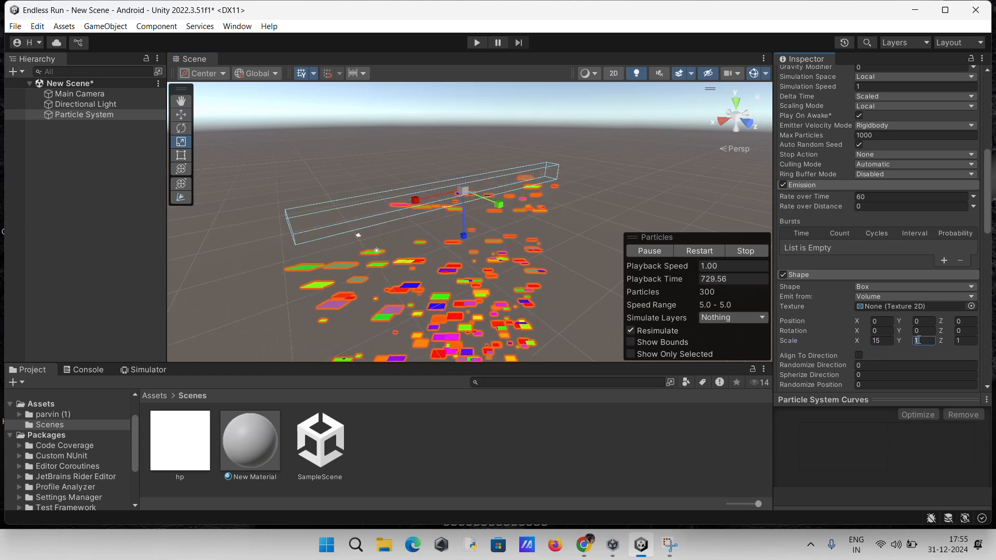
type("5")
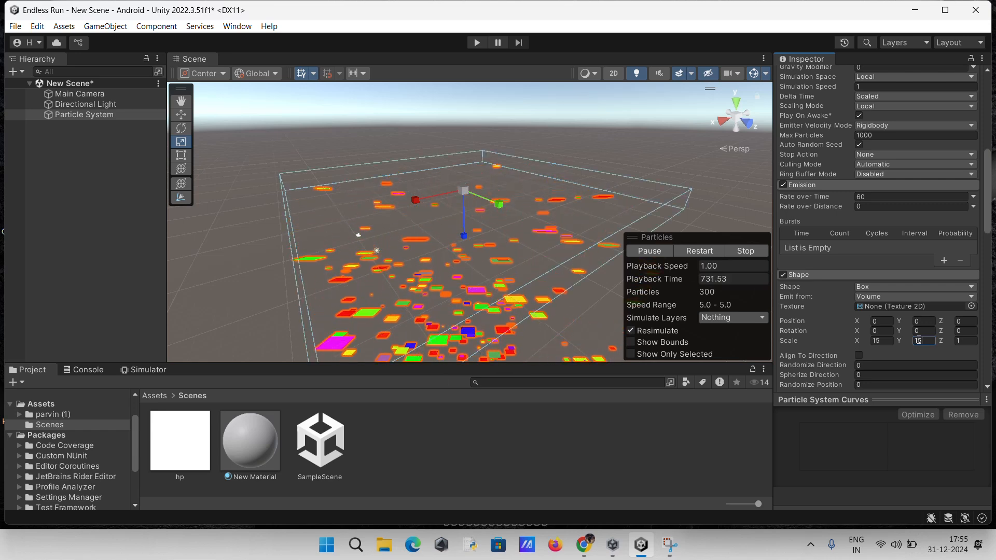
left_click(968, 341)
type("5")
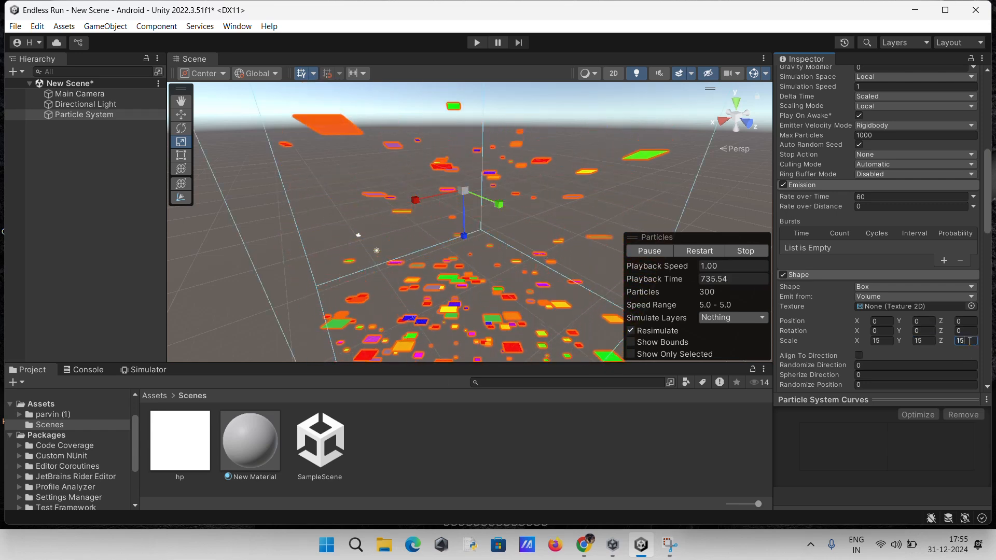
Step: Check the falling particles in the device simulator, temporarily enlarging the preview area and scaling the phone view to 23
left_click(145, 369)
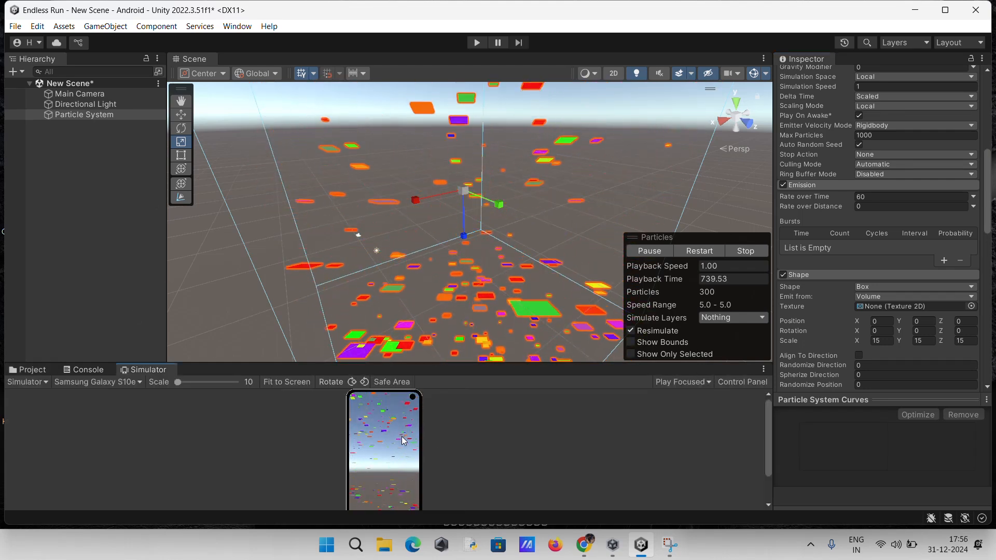
left_click_drag(444, 362, 469, 81)
left_click_drag(193, 103, 188, 106)
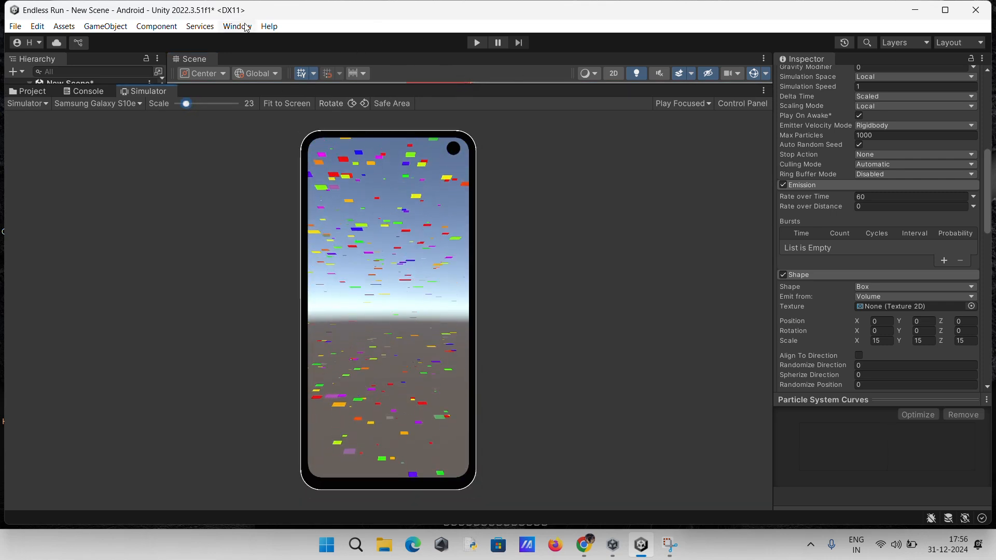
left_click_drag(431, 82, 392, 372)
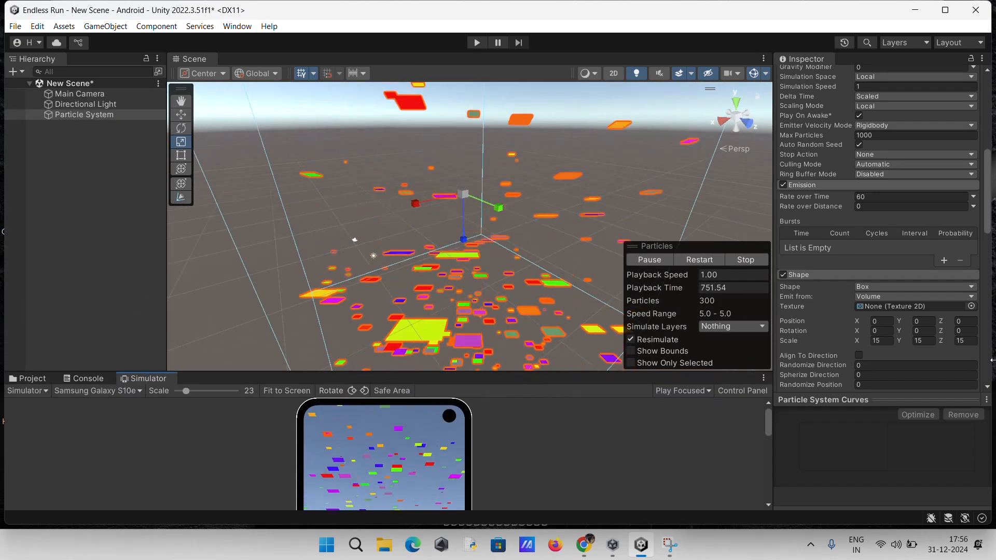
Step: Enable Rotation over Lifetime for the particle system
scroll(909, 376, "up", 3)
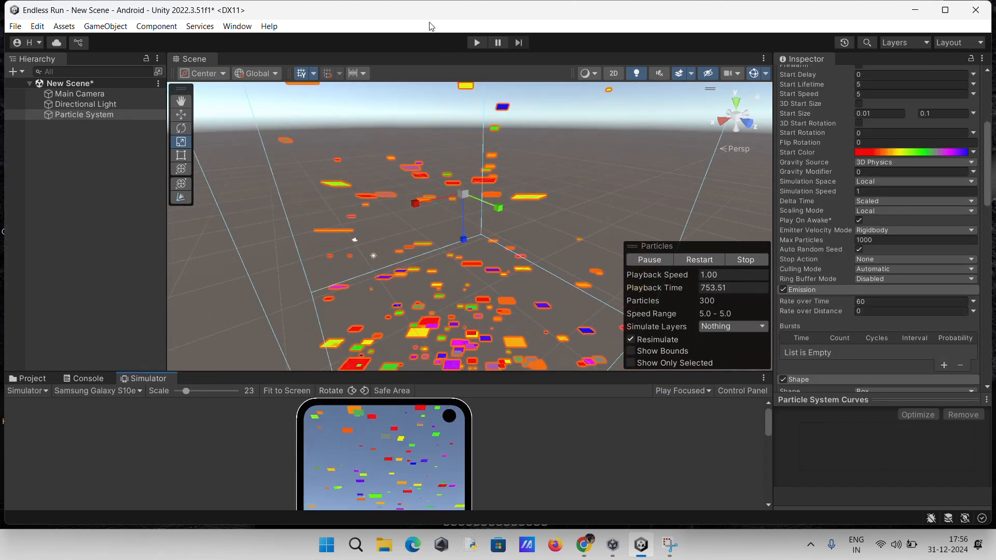
left_click(486, 22)
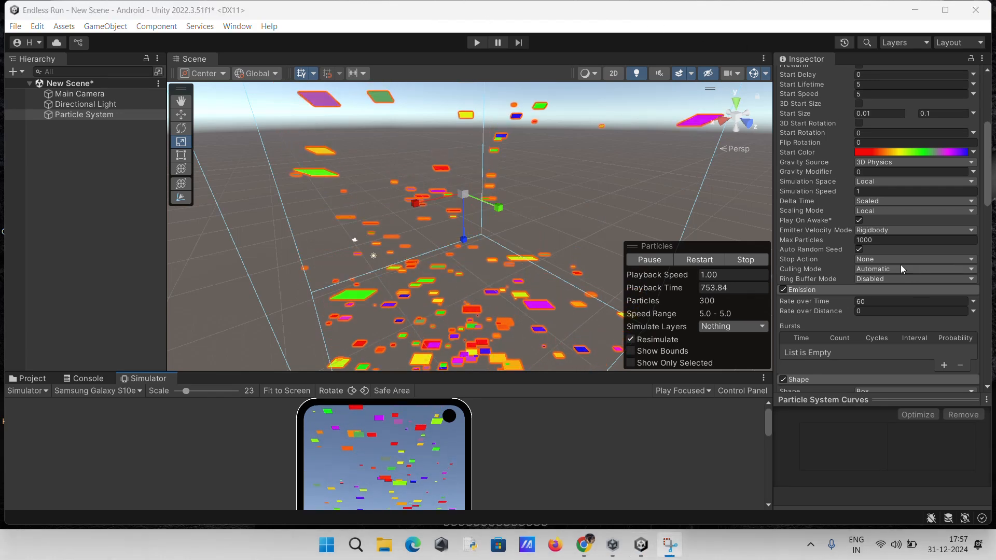
scroll(901, 265, "up", 3)
scroll(830, 233, "down", 10)
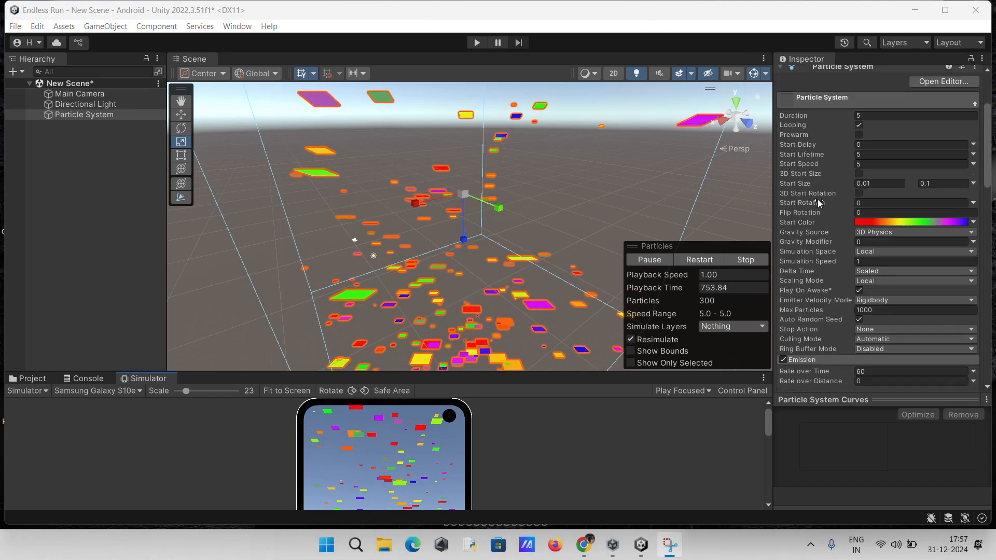
scroll(826, 245, "down", 5)
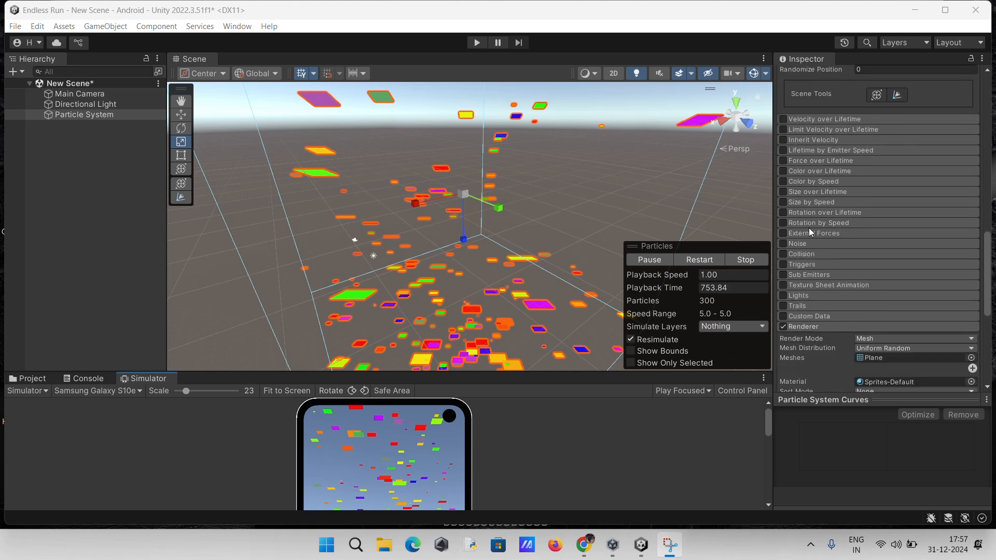
left_click(847, 213)
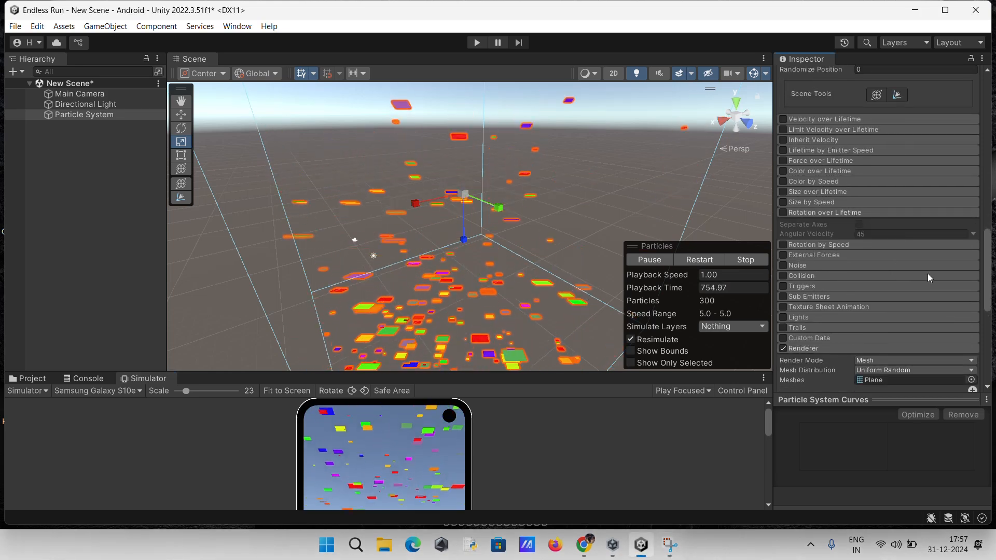
left_click(783, 213)
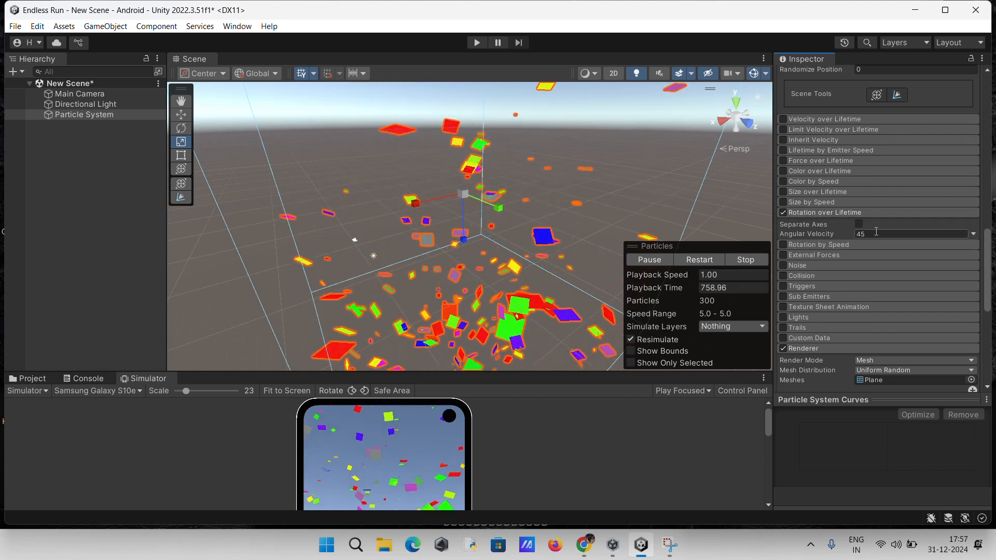
Step: Make the particles' angular velocity random between two constants, with 18 as the second value
left_click(974, 235)
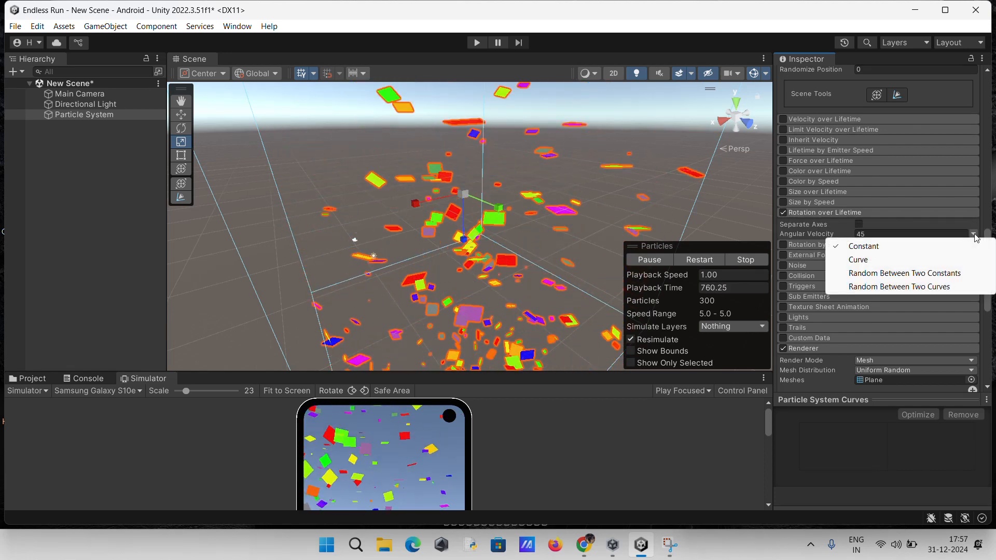
left_click(908, 273)
left_click(931, 234)
type("18")
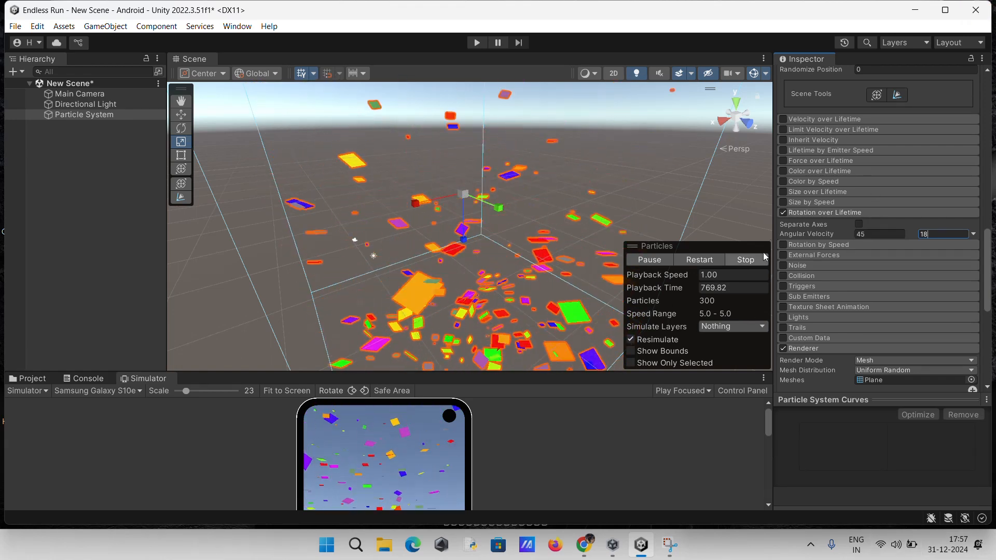
Step: Separate the rotation over lifetime by axis and set its X range to 45 and 180
left_click(858, 225)
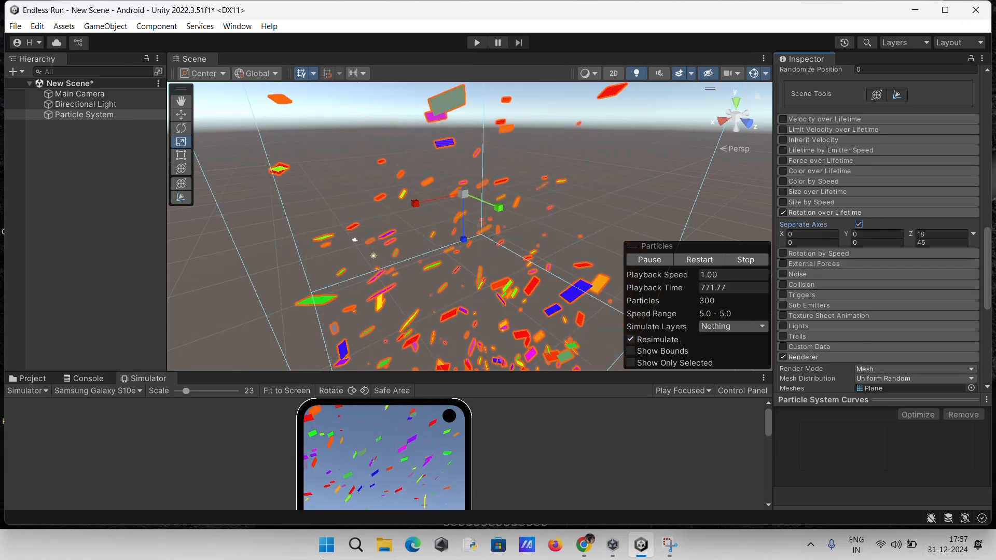
left_click(813, 235)
double_click(812, 235)
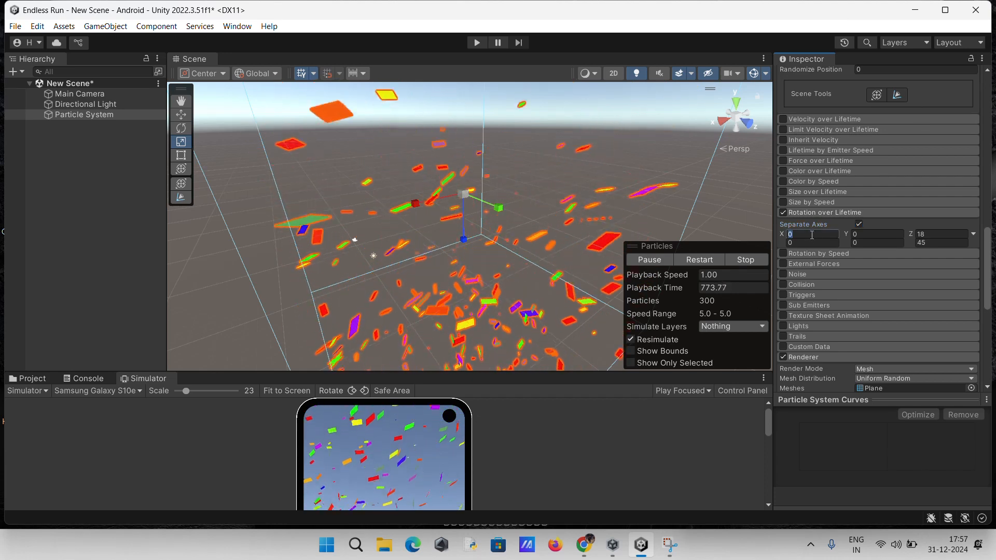
type("45")
left_click(808, 243)
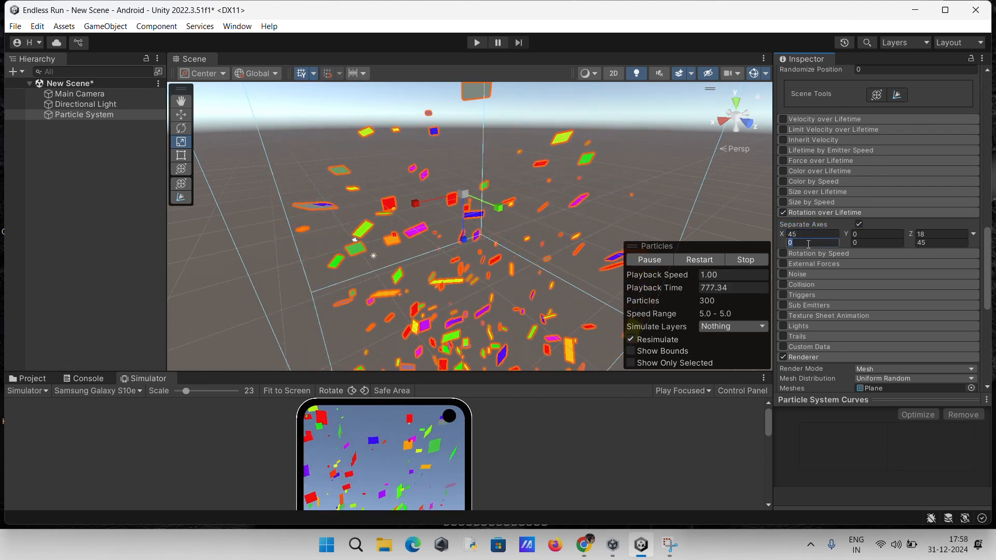
type("180")
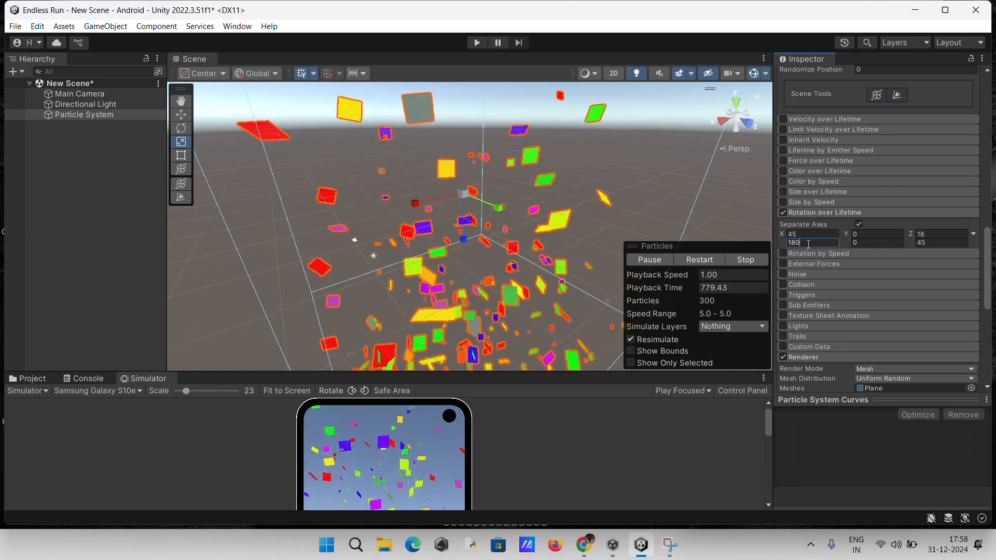
Step: Toggle the separate rotation axes off and on again, and set the Y rotation range to 45 and 180
left_click(859, 224)
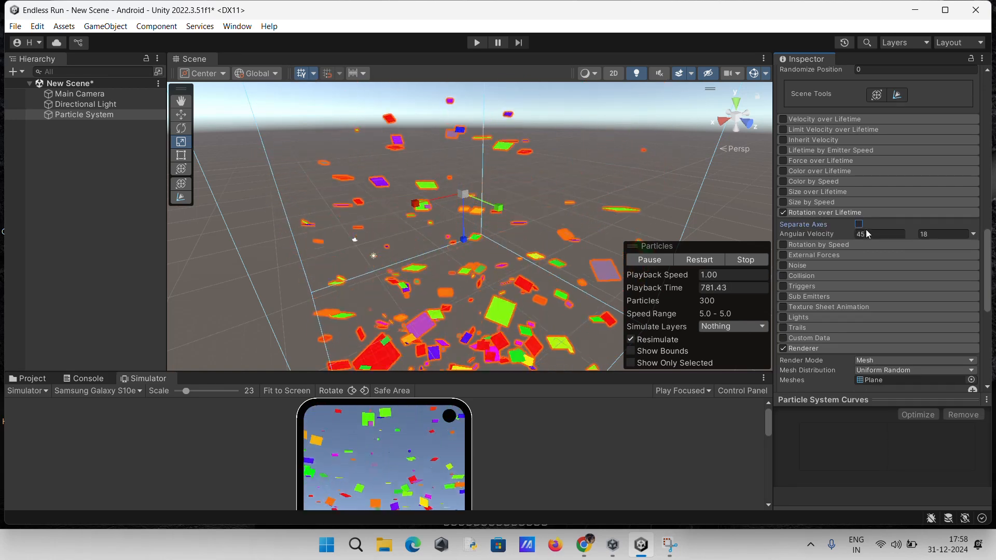
left_click(860, 226)
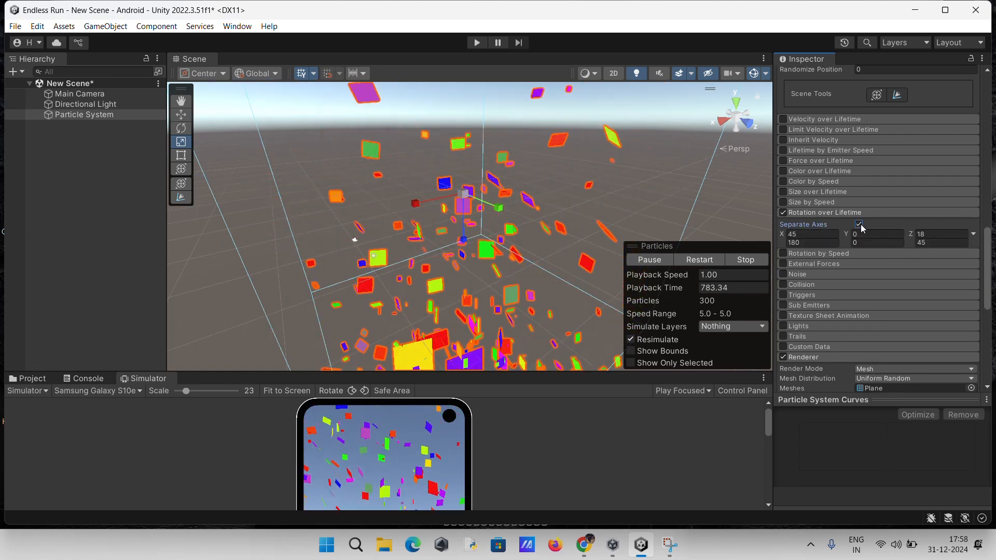
left_click(861, 236)
type("45")
left_click(862, 243)
type("180")
Step: Set the Z range of the rotation over lifetime to 45 and 180
left_click(925, 236)
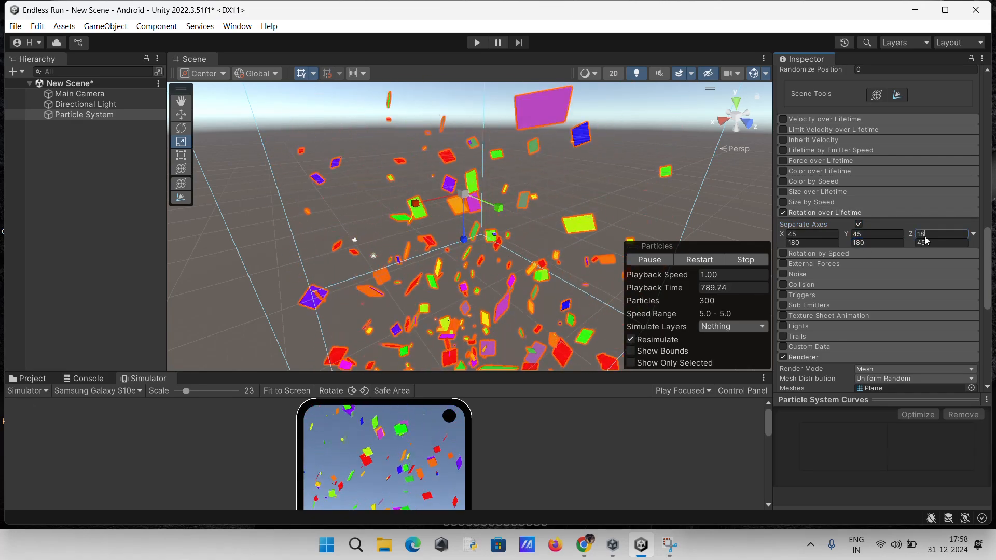
double_click(924, 236)
type("45")
left_click(921, 243)
type("180")
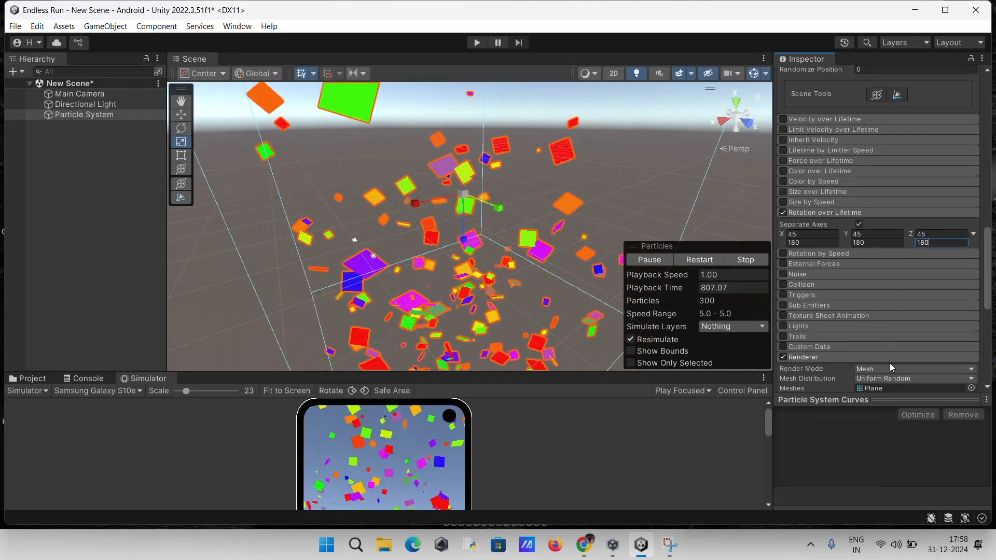
left_click(876, 454)
Step: Make the particles' start speed random between two constants, 2 and 15
scroll(861, 265, "up", 10)
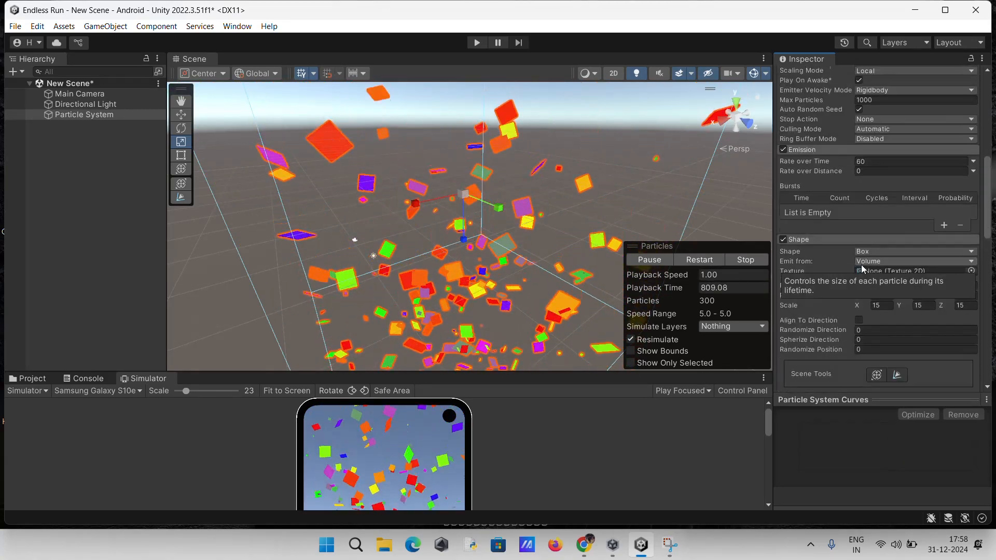
scroll(827, 141, "up", 3)
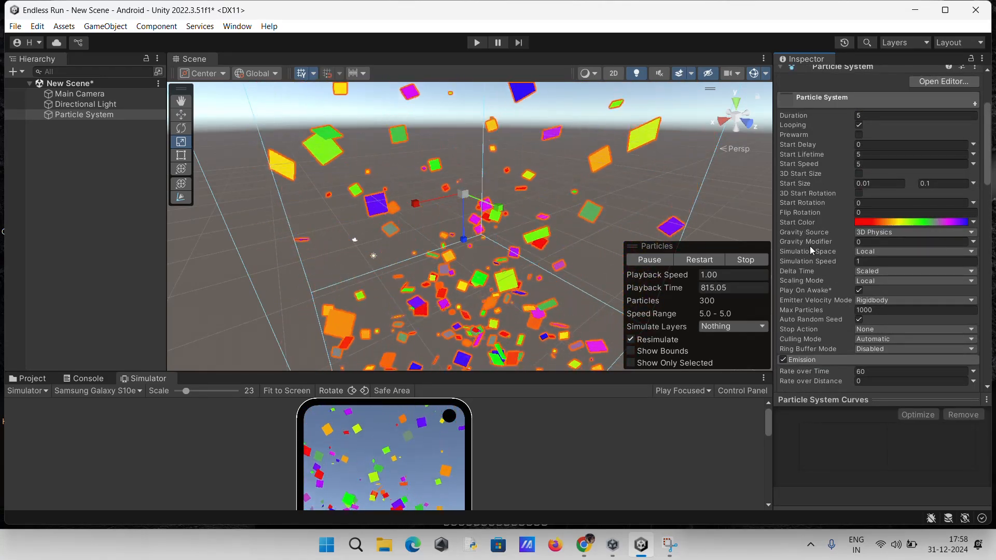
scroll(811, 246, "up", 1)
scroll(810, 247, "up", 1)
scroll(810, 247, "down", 3)
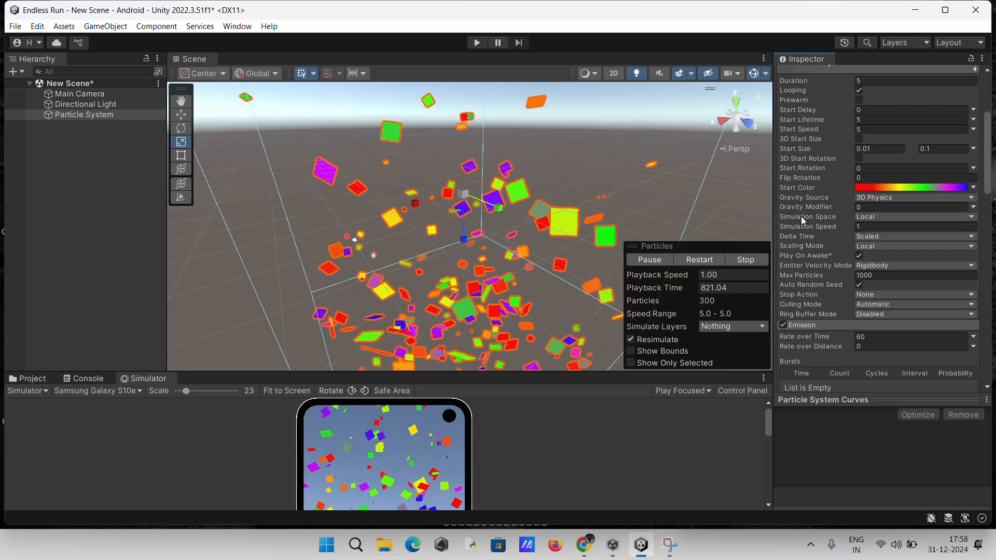
scroll(804, 260, "up", 2)
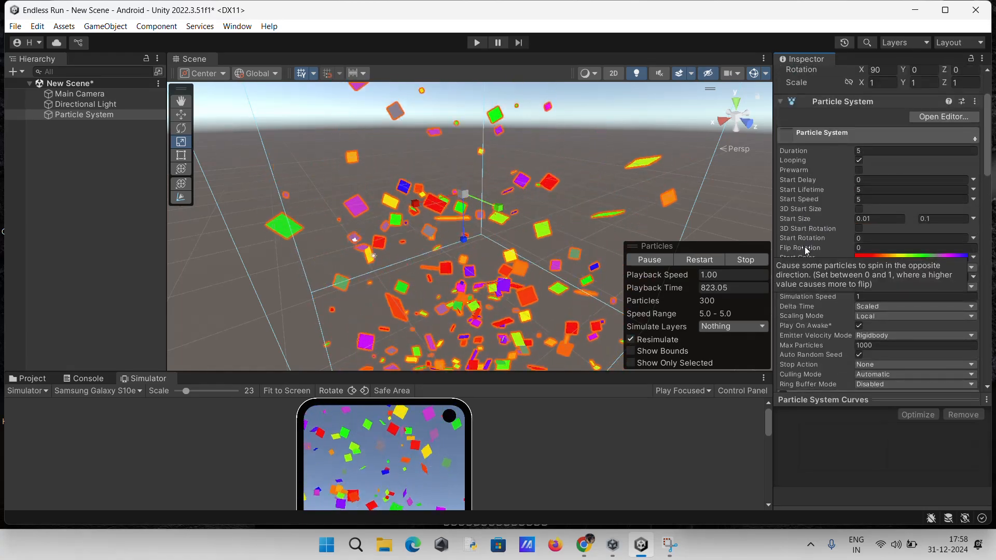
left_click(797, 201)
left_click(974, 200)
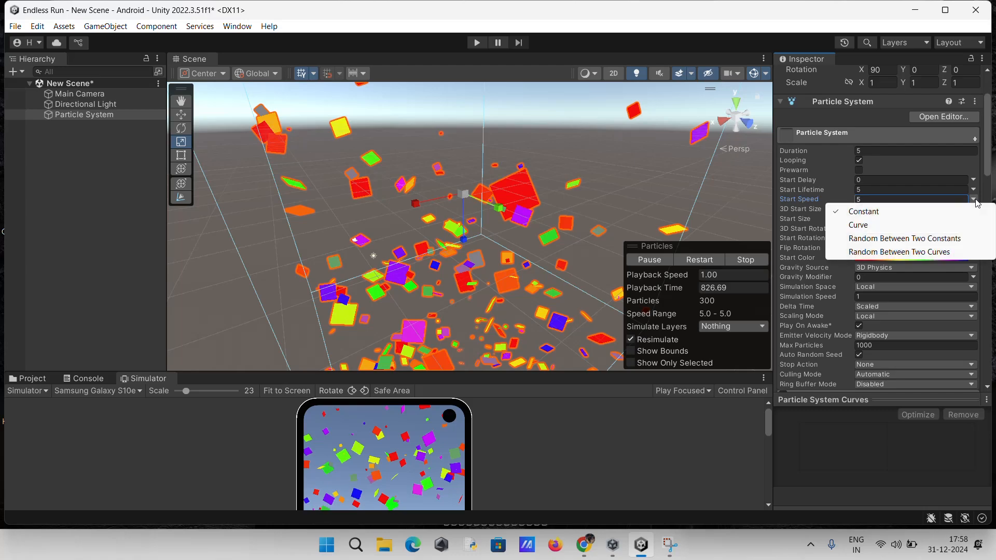
left_click(928, 239)
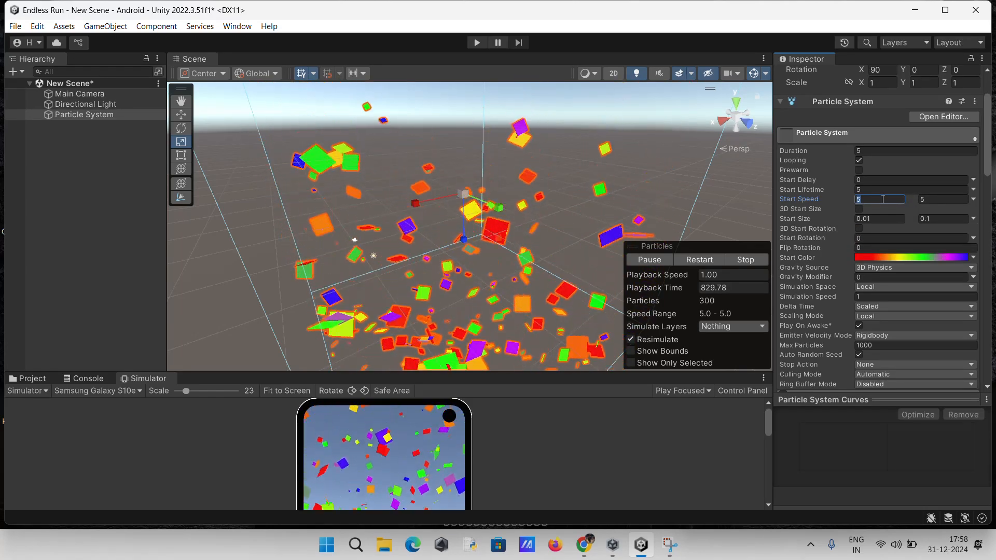
key("BackSpace")
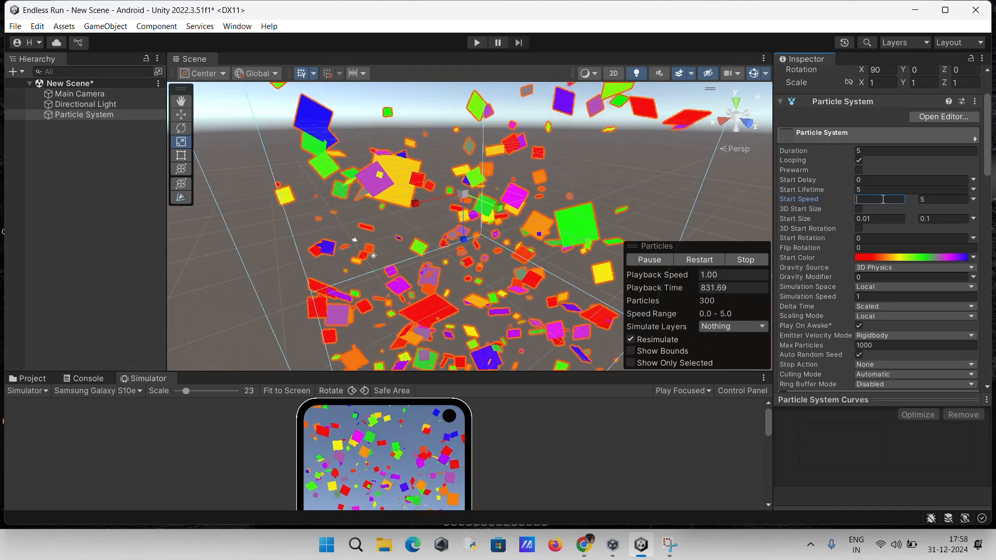
type("2")
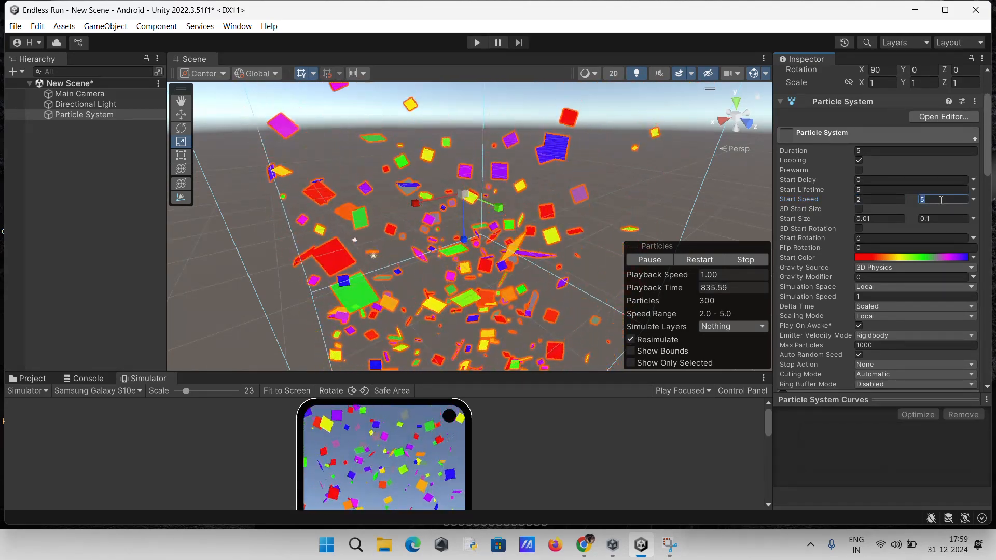
type("15")
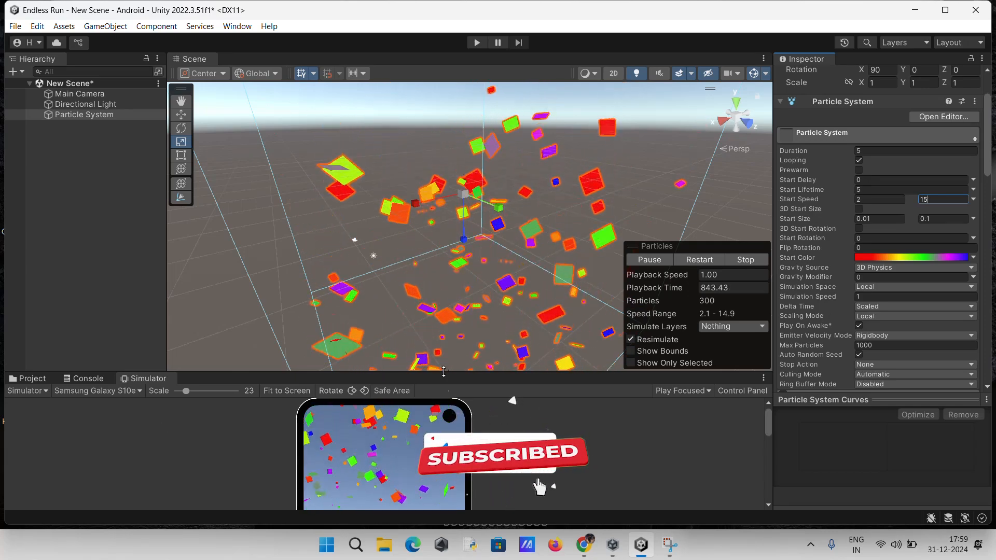
Step: Enlarge the Simulator view over the Scene view to check the confetti on the full phone preview
left_click(452, 383)
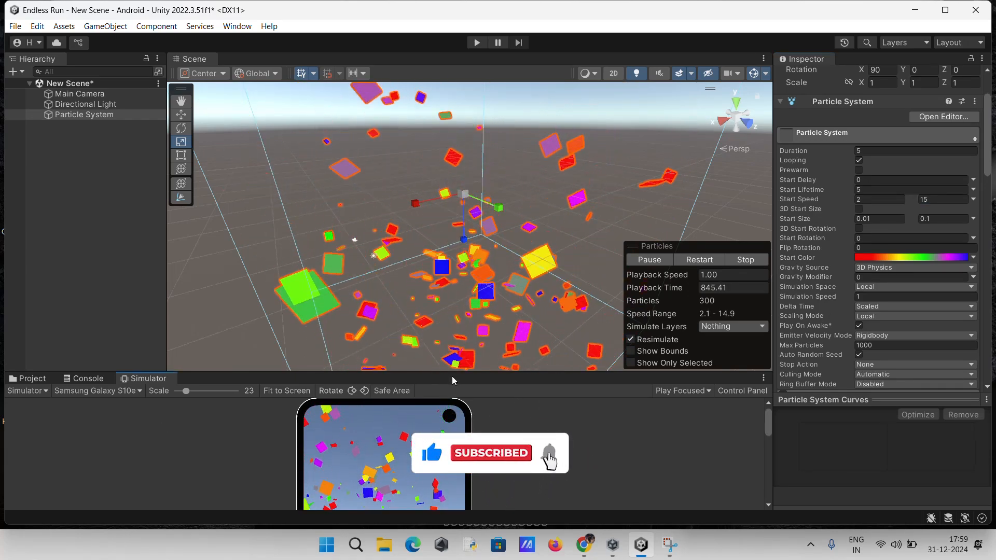
left_click_drag(529, 371, 513, 238)
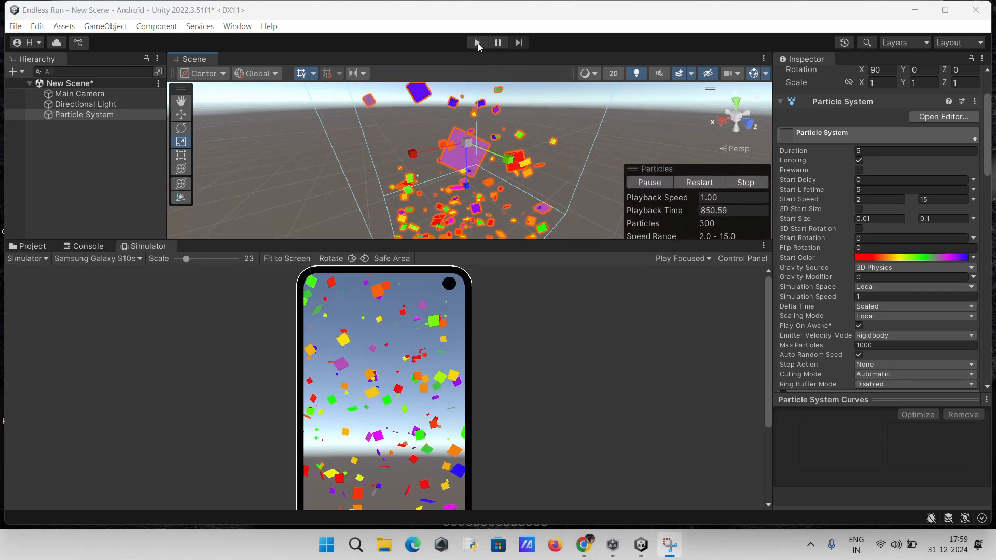
left_click_drag(529, 242, 525, 30)
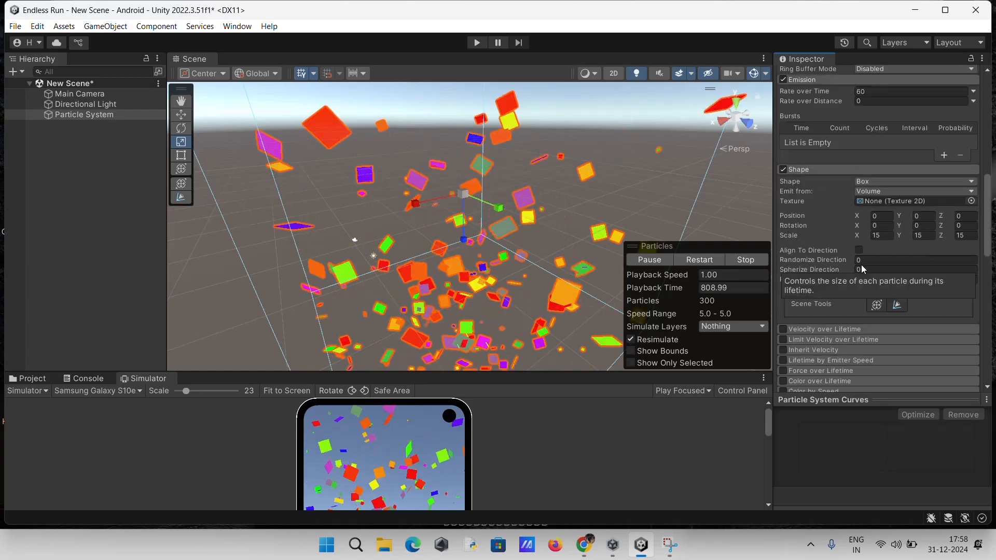
scroll(804, 253, "up", 5)
left_click(974, 200)
left_click(904, 238)
left_click(941, 200)
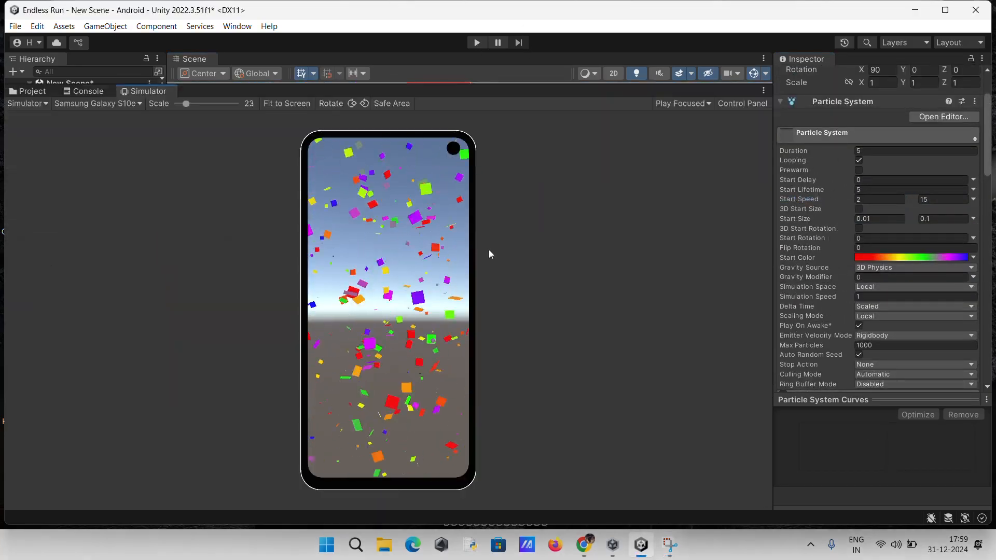